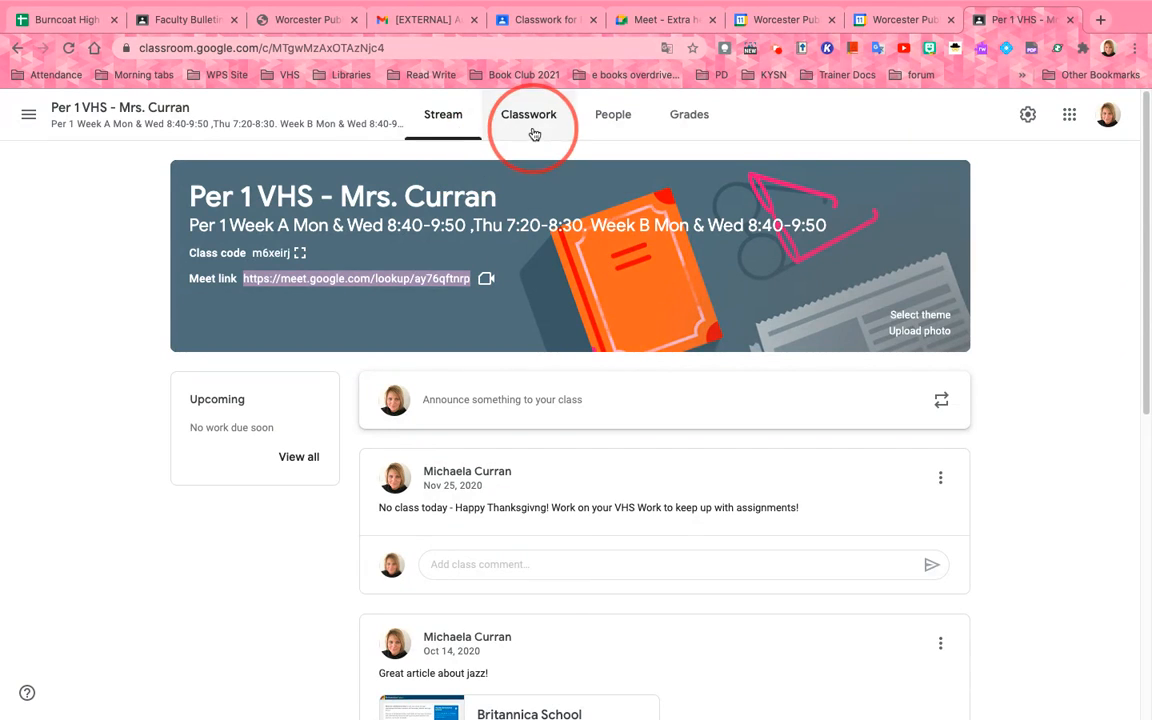
Copy the class Meet link address from the link options on the class stream
{"action": "right_click", "coordinate": [456, 280]}
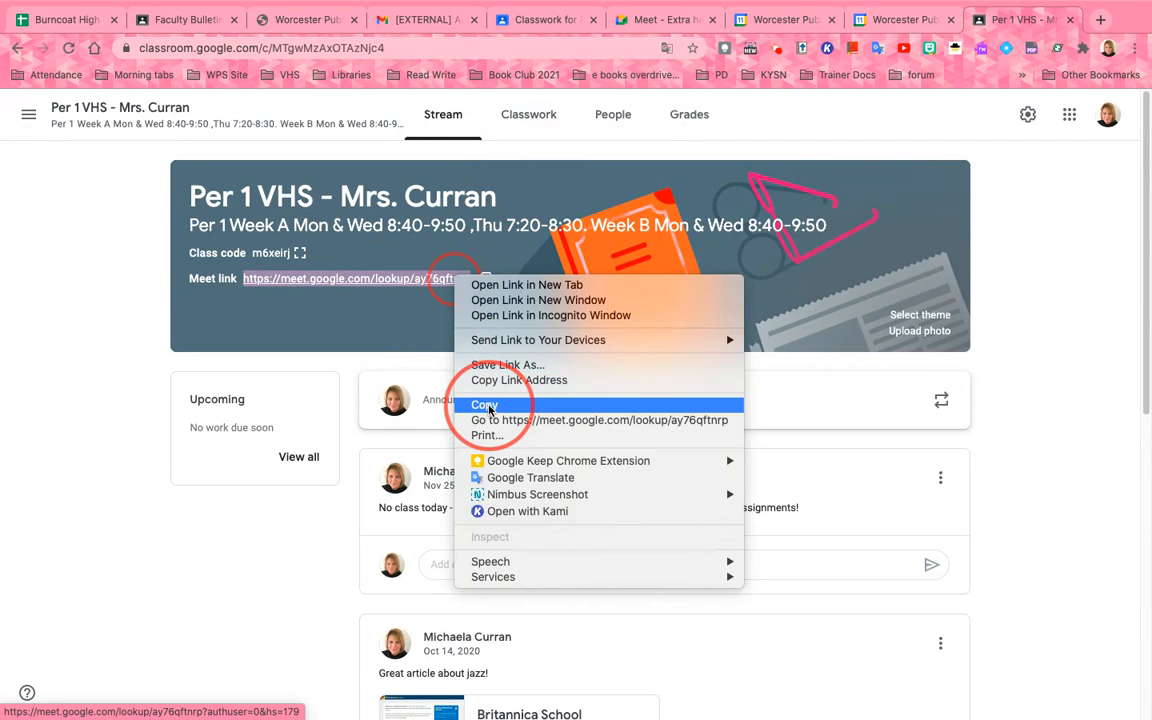
{"action": "left_click", "coordinate": [505, 380]}
{"action": "left_click", "coordinate": [530, 118]}
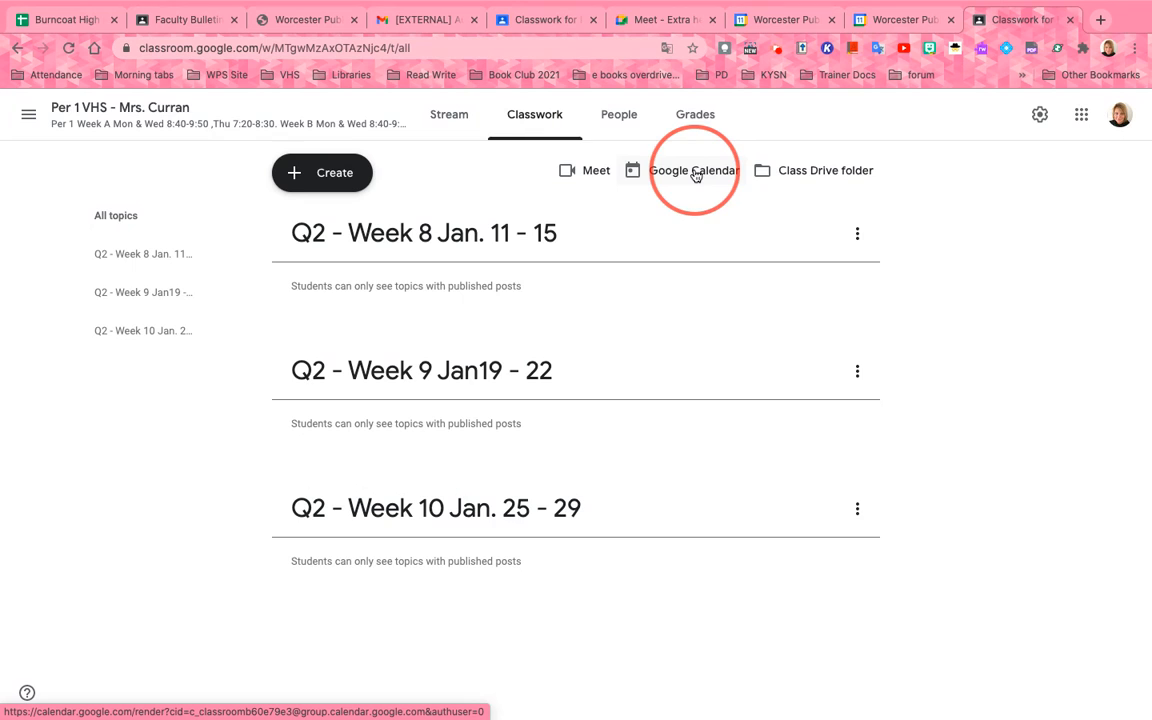
{"action": "left_click", "coordinate": [450, 116]}
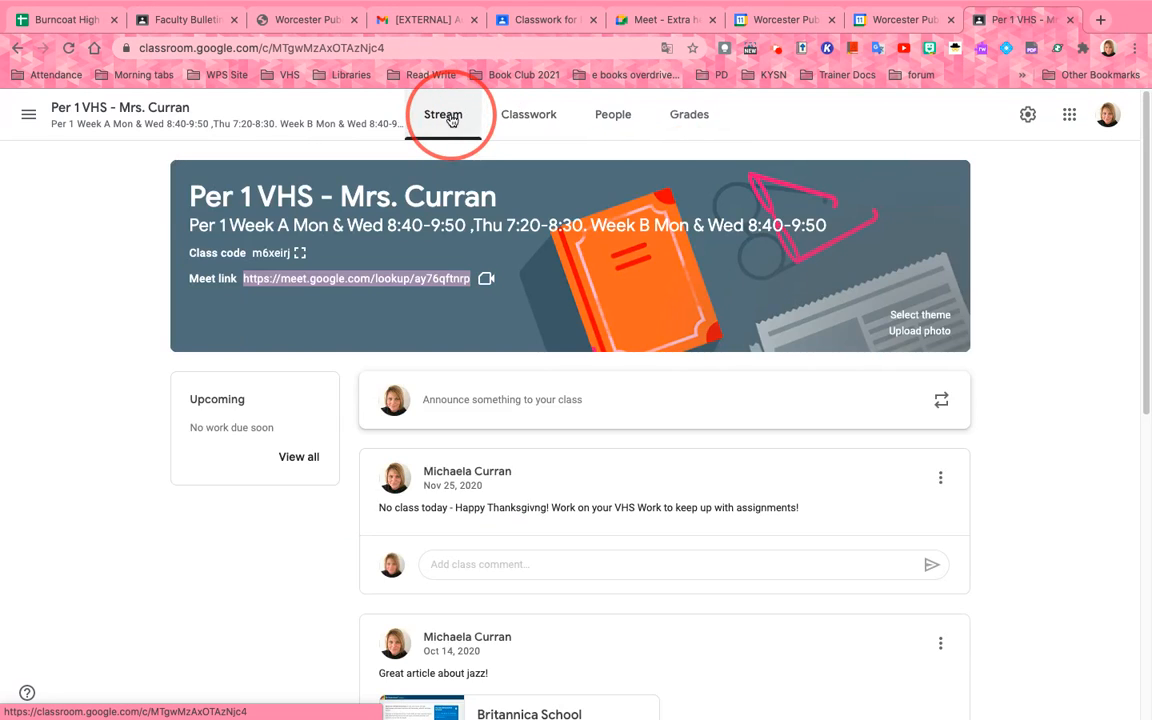
{"action": "right_click", "coordinate": [430, 276]}
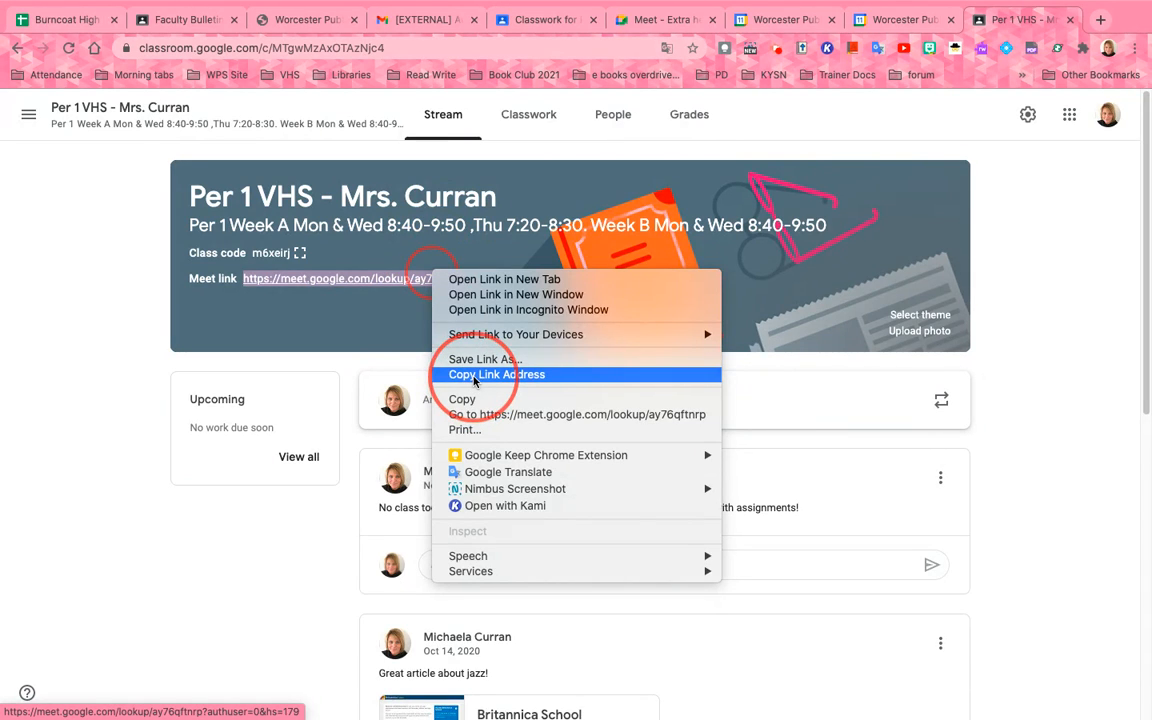
{"action": "left_click", "coordinate": [474, 375]}
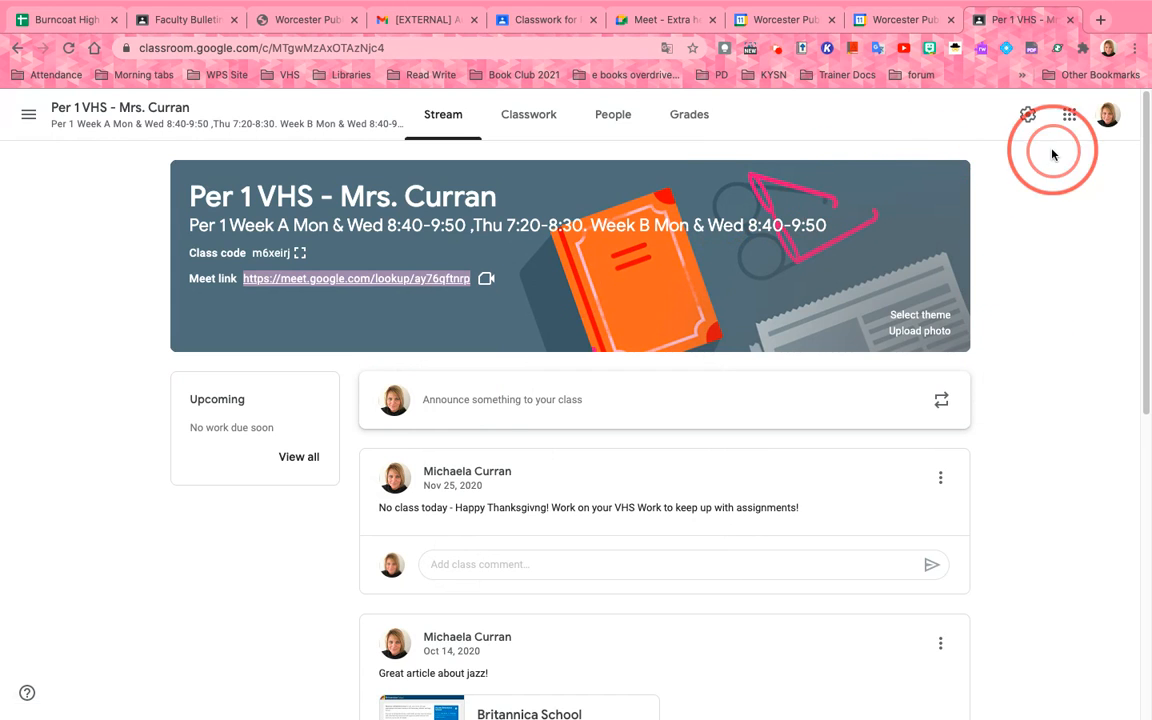
Copy the class Meet link from the Meet link options in class settings
{"action": "left_click", "coordinate": [1027, 115]}
{"action": "scroll", "coordinate": [911, 399], "scroll_direction": "down", "scroll_amount": 2}
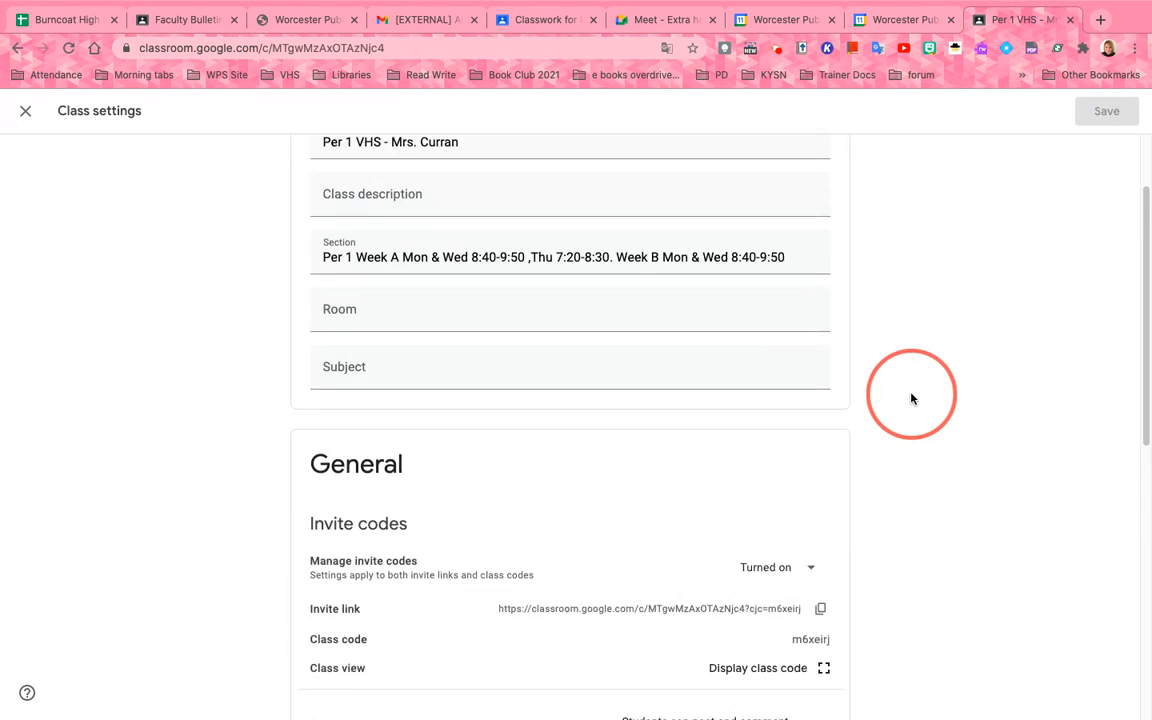
{"action": "scroll", "coordinate": [911, 399], "scroll_direction": "down", "scroll_amount": 5}
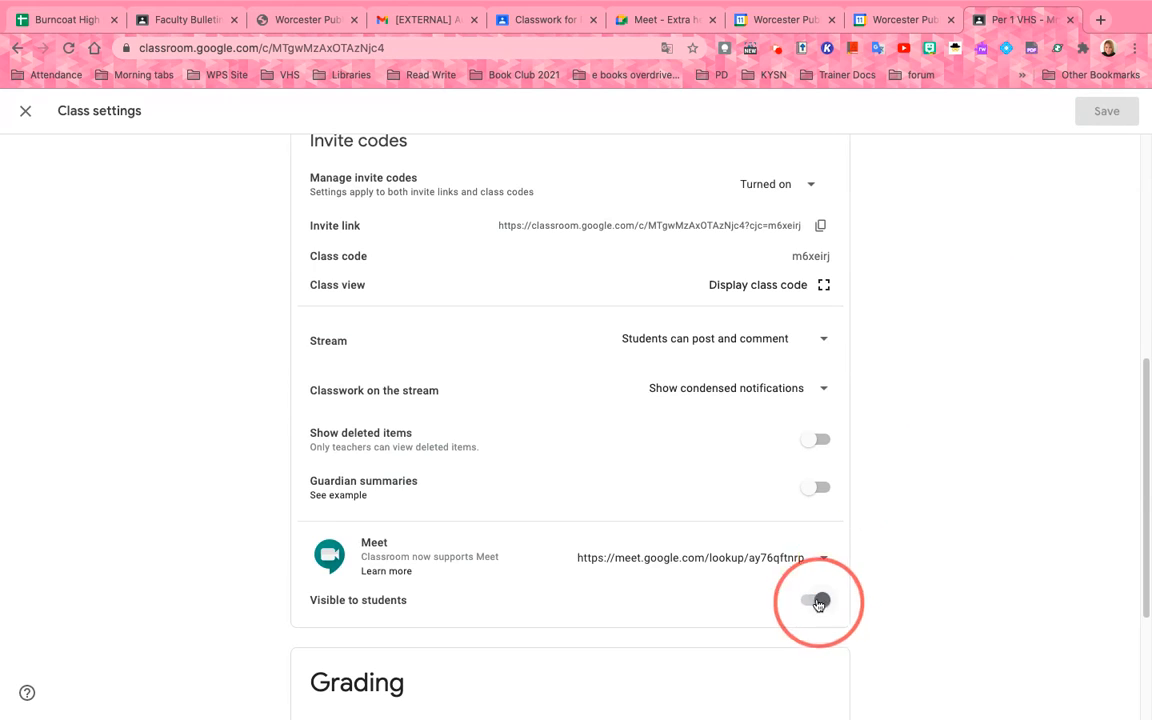
{"action": "left_click", "coordinate": [823, 558]}
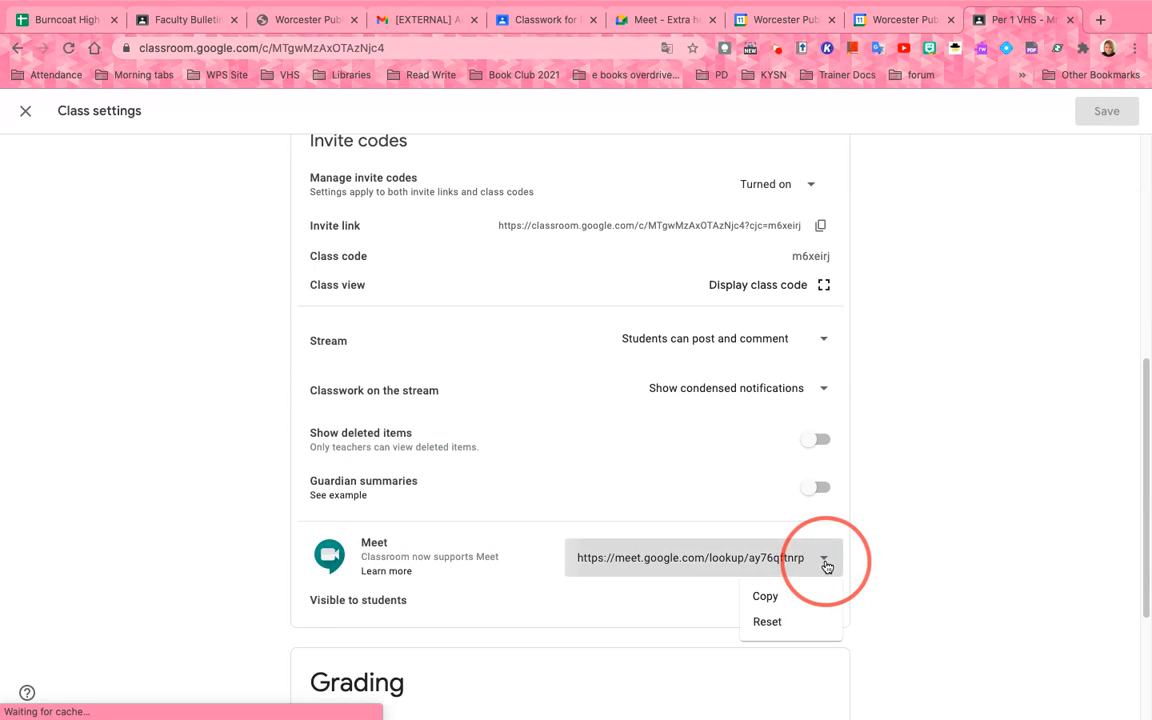
{"action": "left_click", "coordinate": [768, 597]}
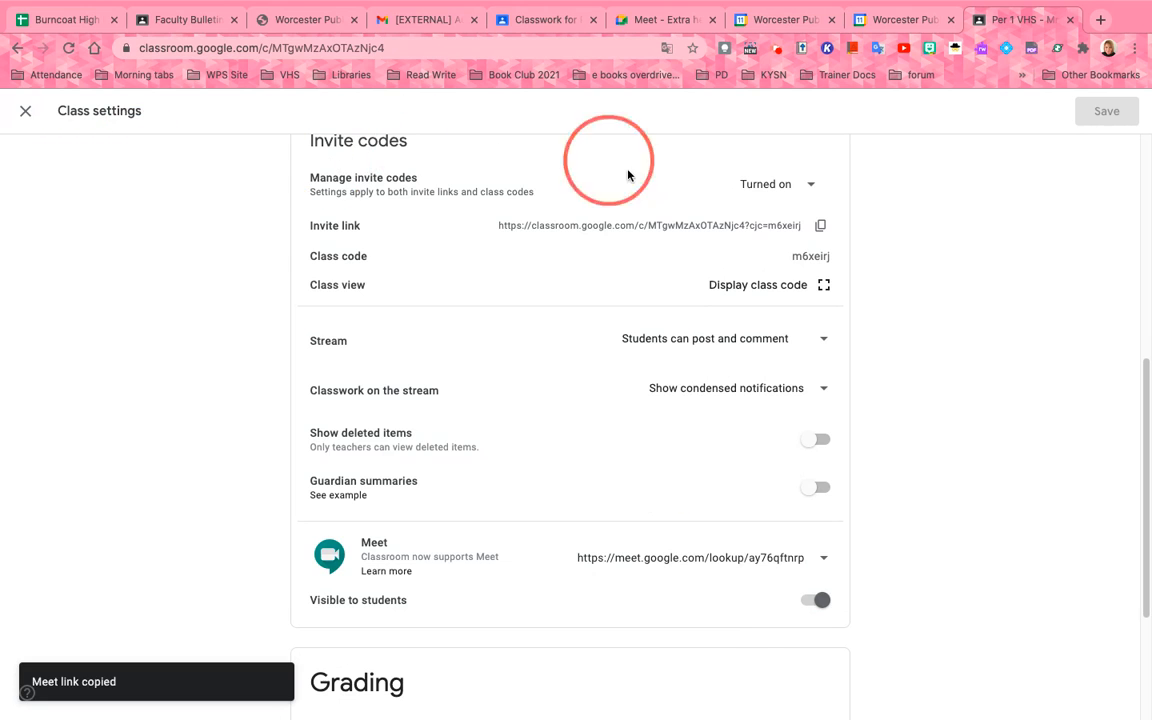
Leave settings and open the class calendar in Google Calendar from the Classwork page
{"action": "left_click", "coordinate": [25, 111]}
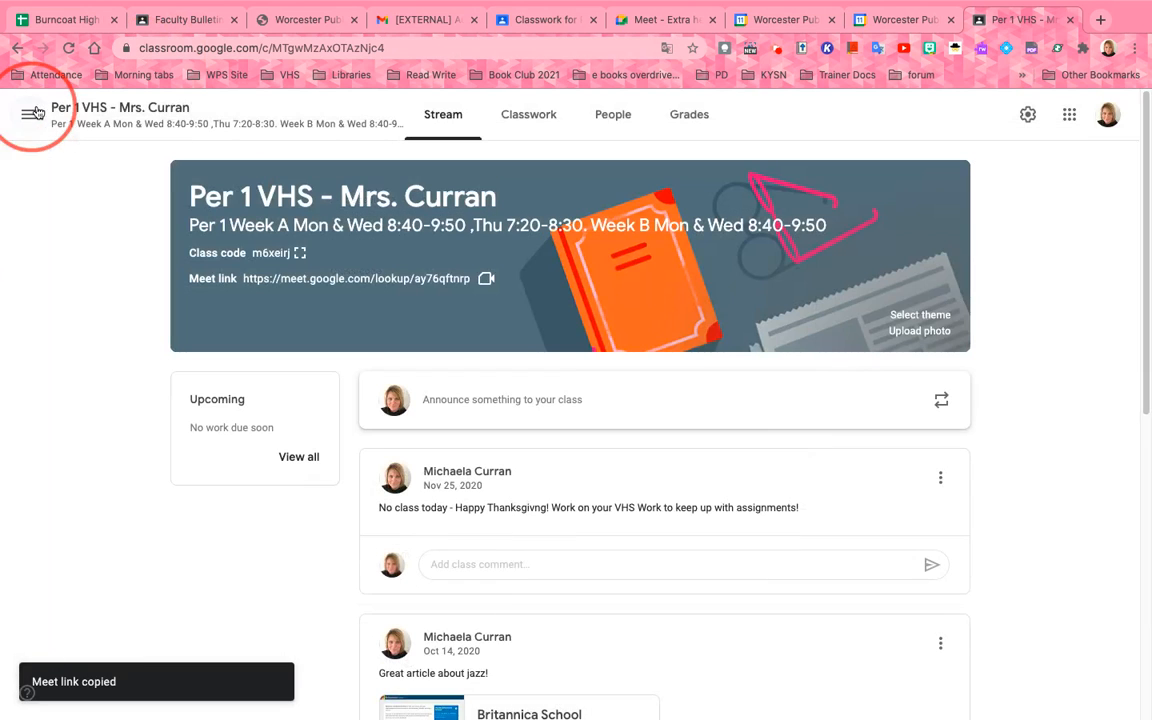
{"action": "left_click", "coordinate": [549, 118]}
{"action": "left_click", "coordinate": [700, 168]}
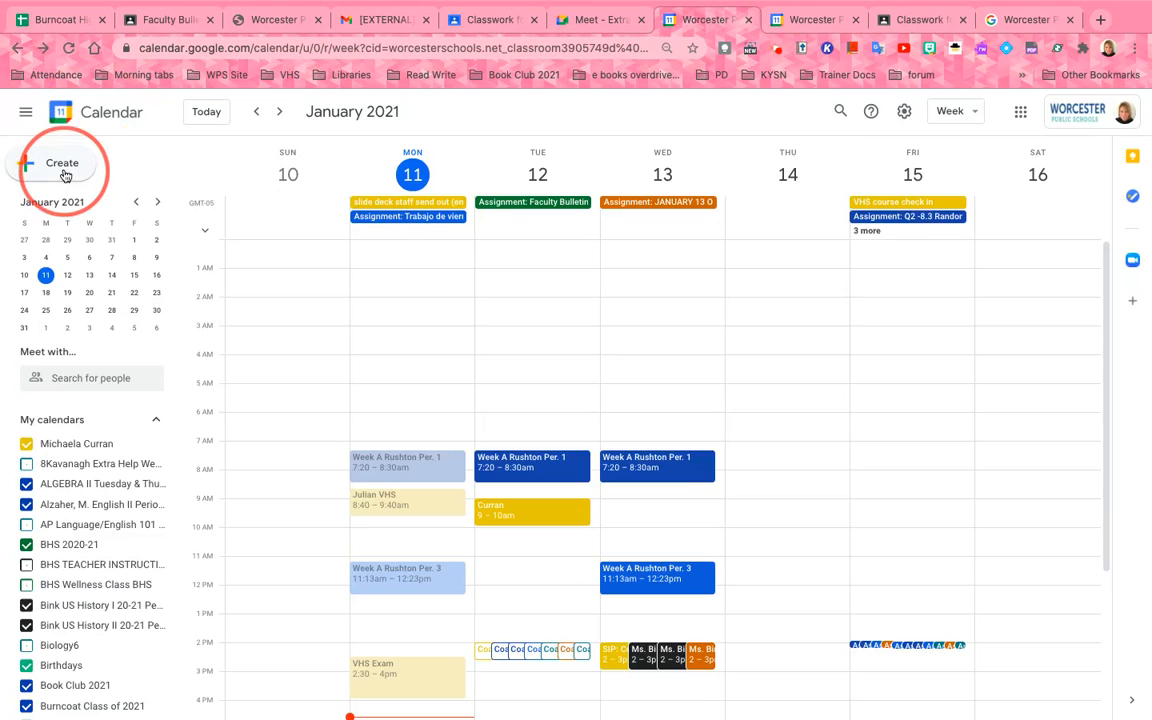
Start a new event titled 'Week A' plus the teacher's name, and set its date
{"action": "left_click", "coordinate": [66, 170]}
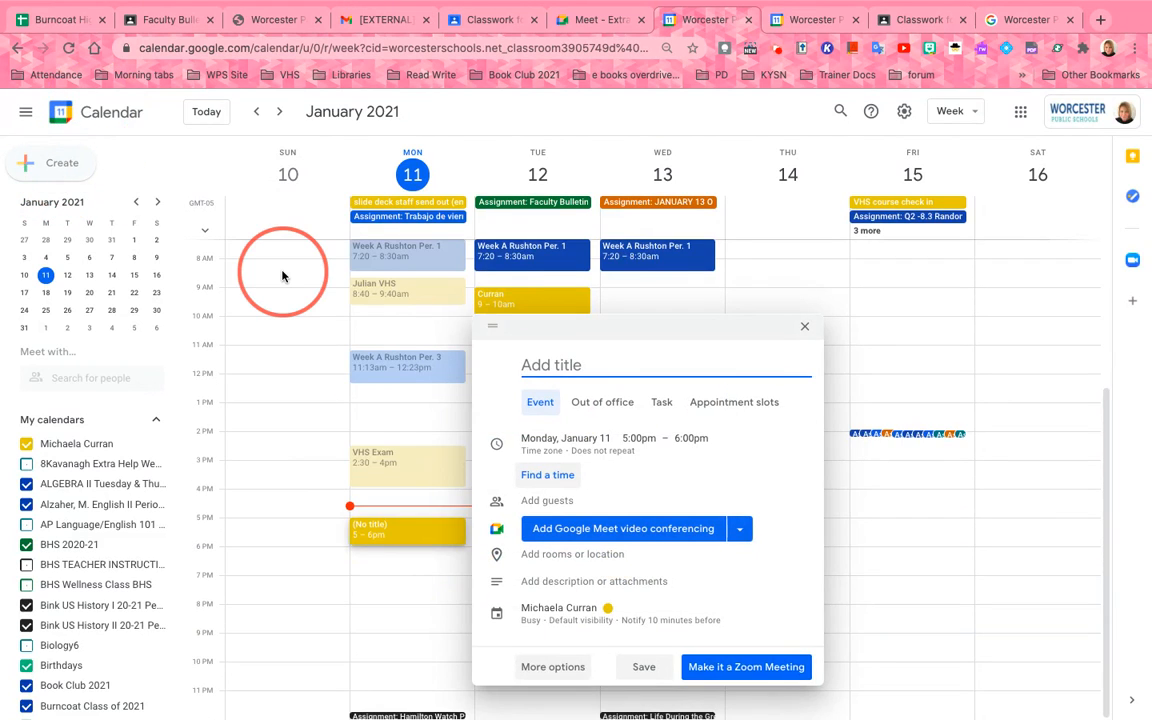
{"action": "type", "text": "Week "}
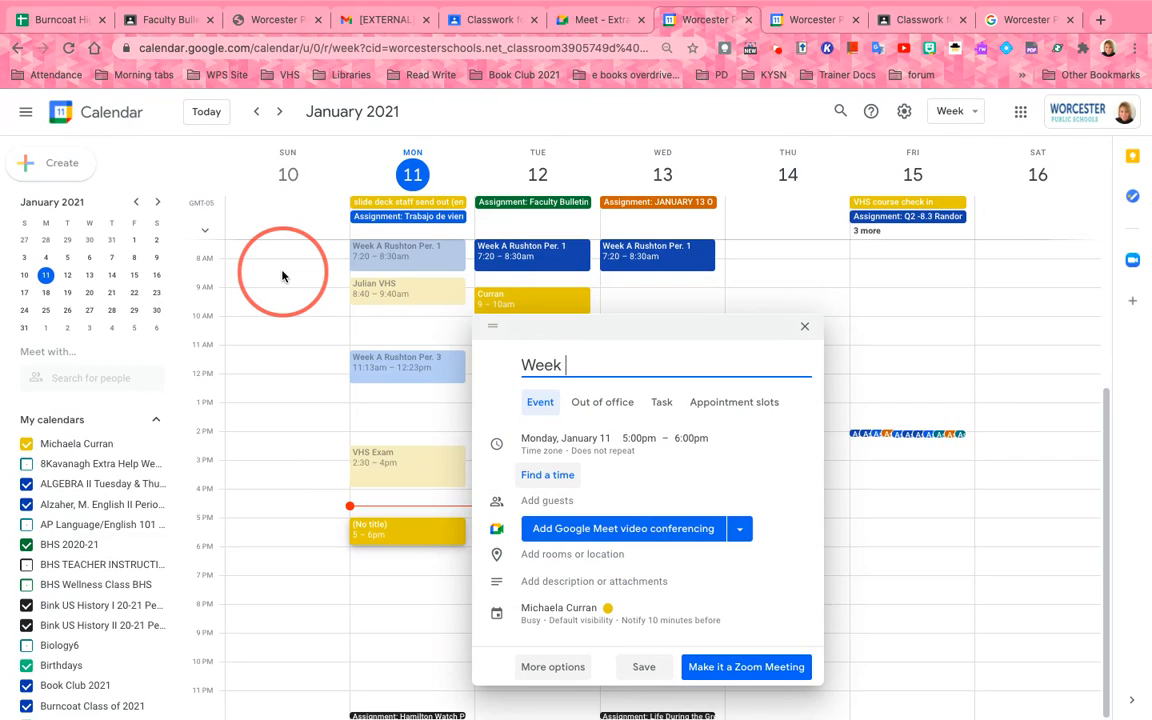
{"action": "type", "text": "A Curran Per. 1"}
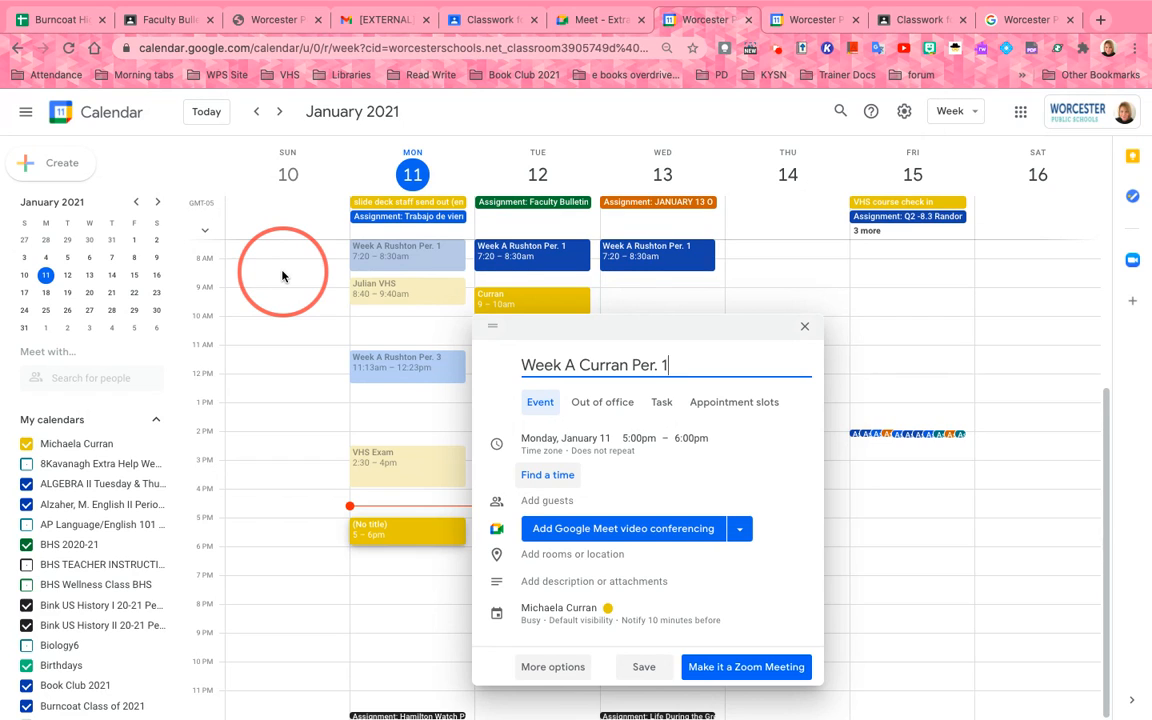
{"action": "left_click", "coordinate": [558, 445]}
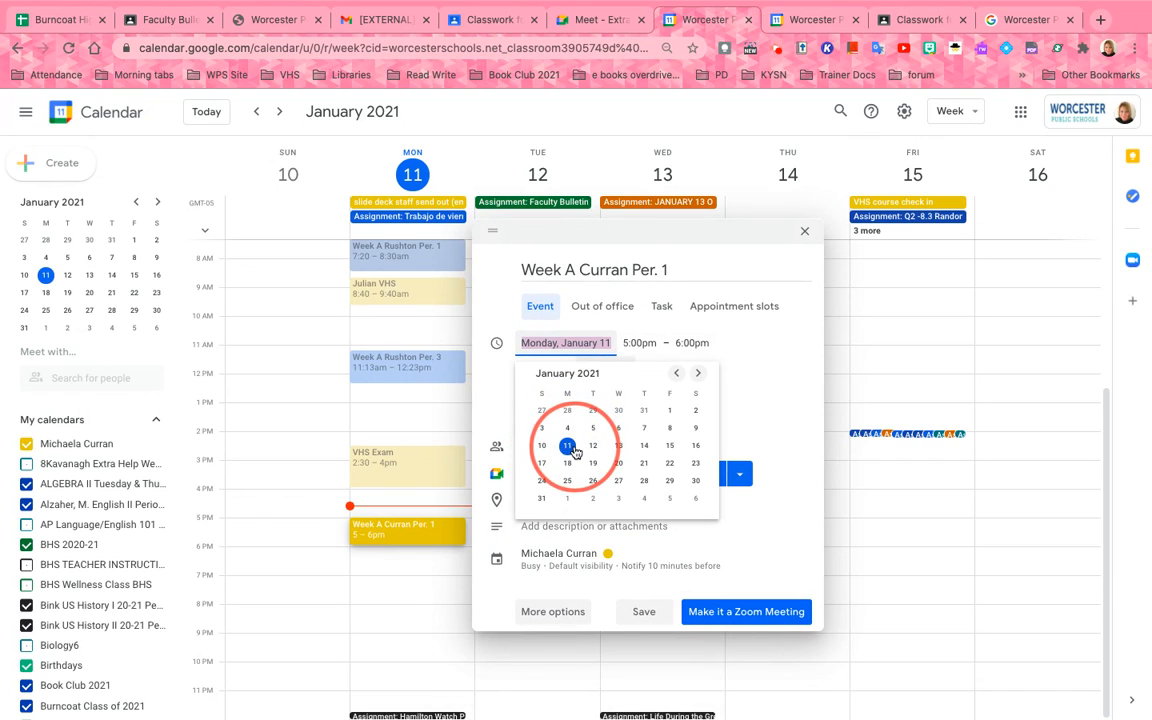
Keep Monday, January 11, set the start to 7:20am, and choose Custom repeat
{"action": "left_click", "coordinate": [568, 447]}
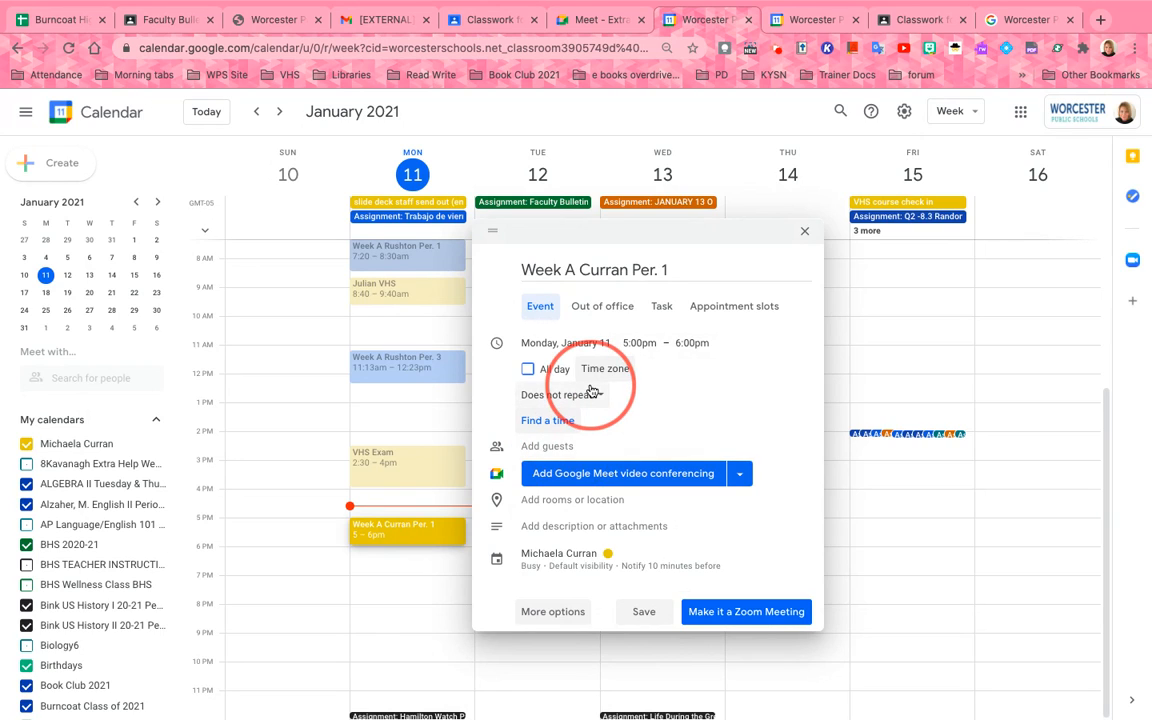
{"action": "left_click", "coordinate": [636, 342]}
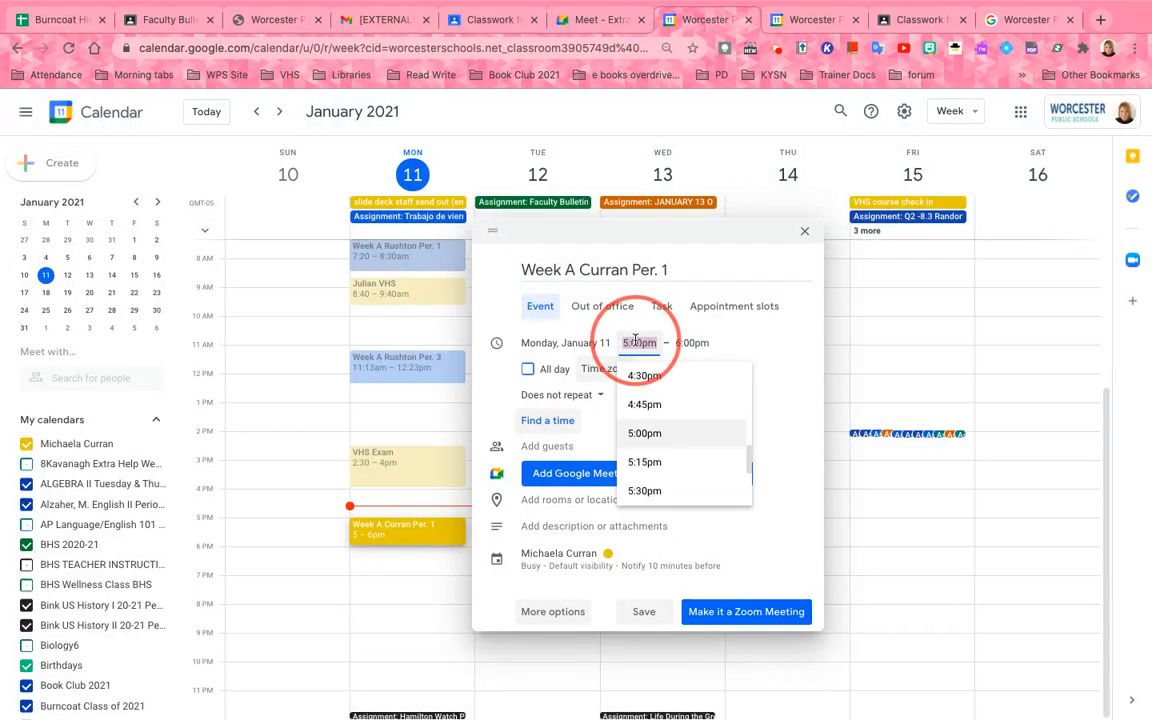
{"action": "scroll", "coordinate": [645, 401], "scroll_direction": "up", "scroll_amount": 5}
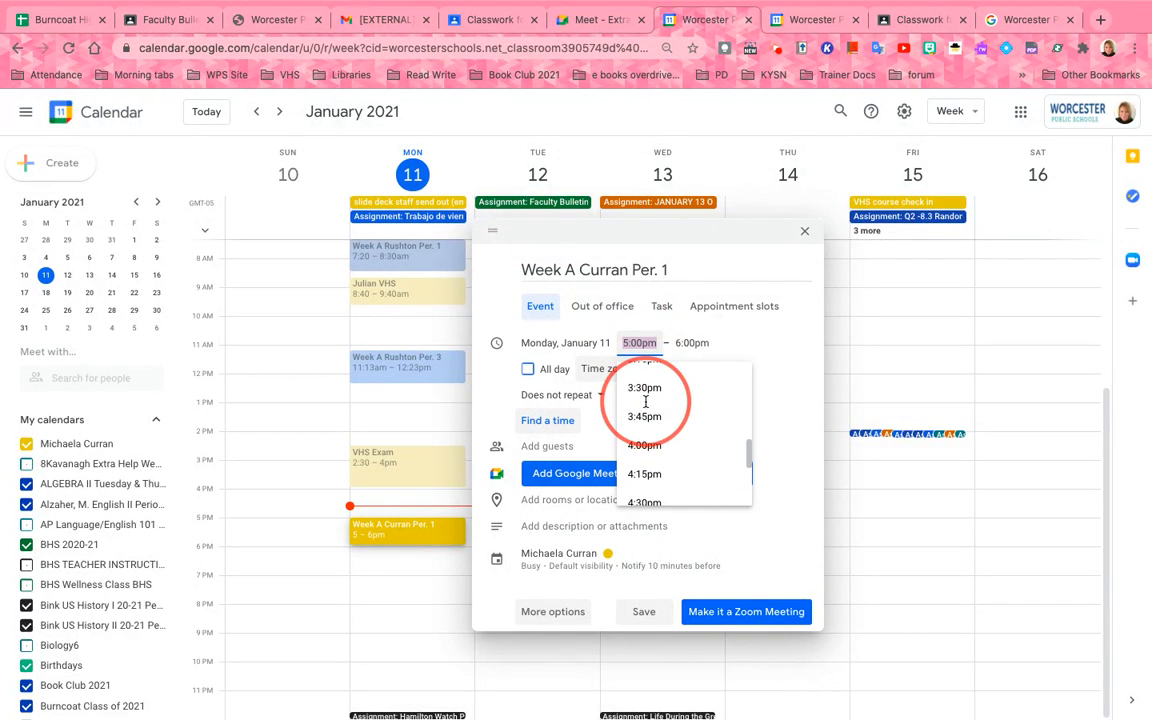
{"action": "scroll", "coordinate": [645, 401], "scroll_direction": "up", "scroll_amount": 5}
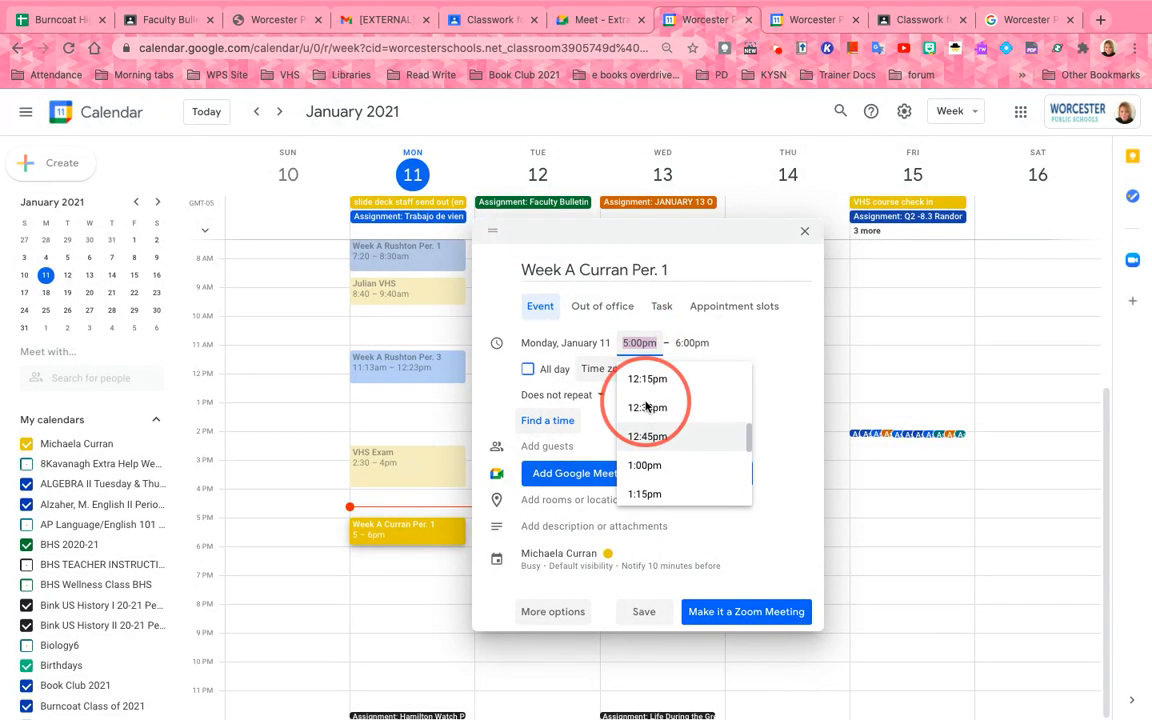
{"action": "scroll", "coordinate": [646, 404], "scroll_direction": "up", "scroll_amount": 5}
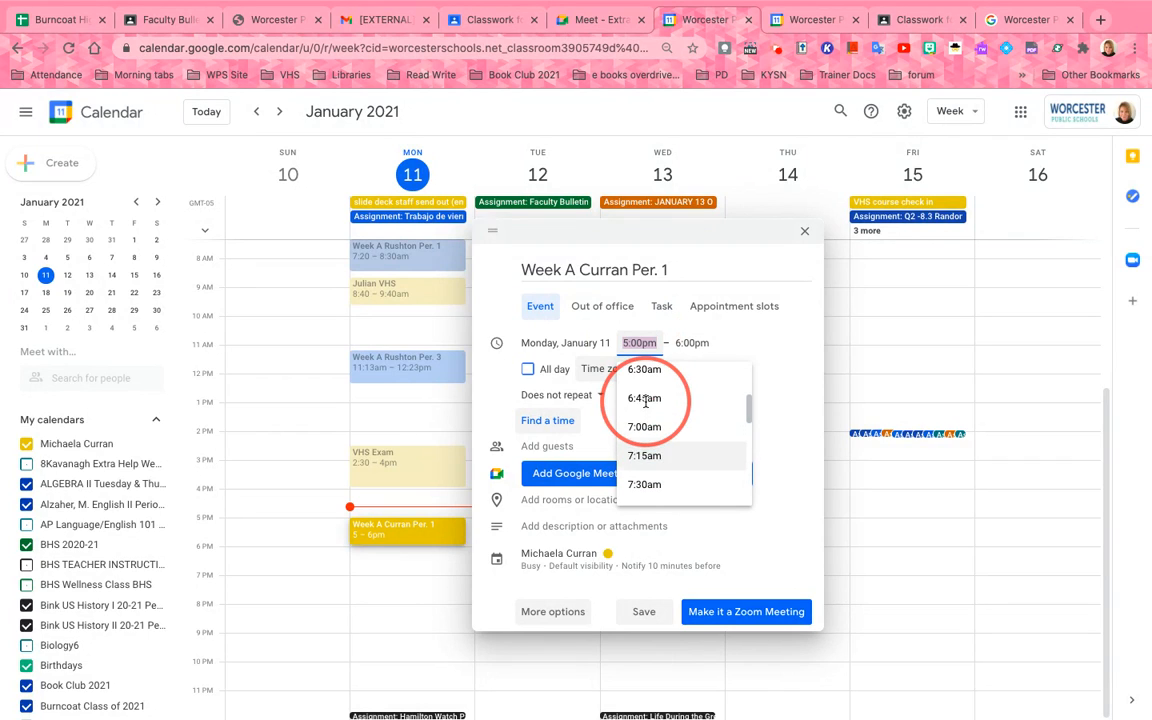
{"action": "left_click", "coordinate": [665, 484]}
{"action": "left_click", "coordinate": [641, 343]}
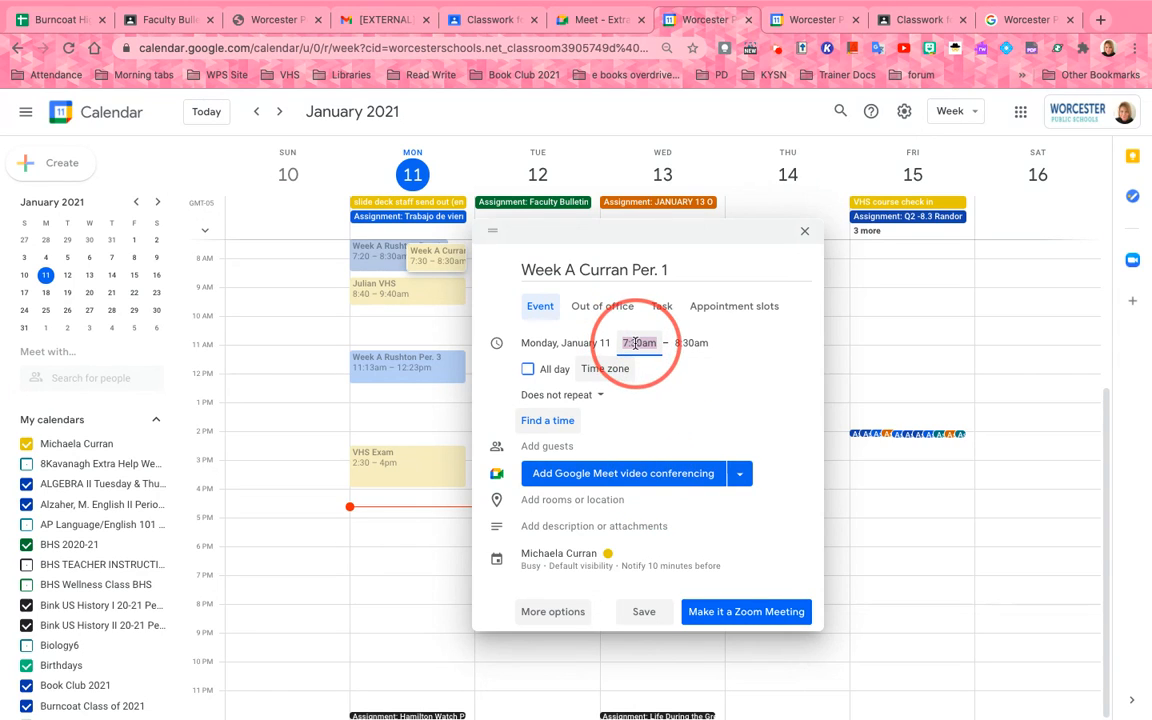
{"action": "key", "text": "BackSpace"}
{"action": "type", "text": "2"}
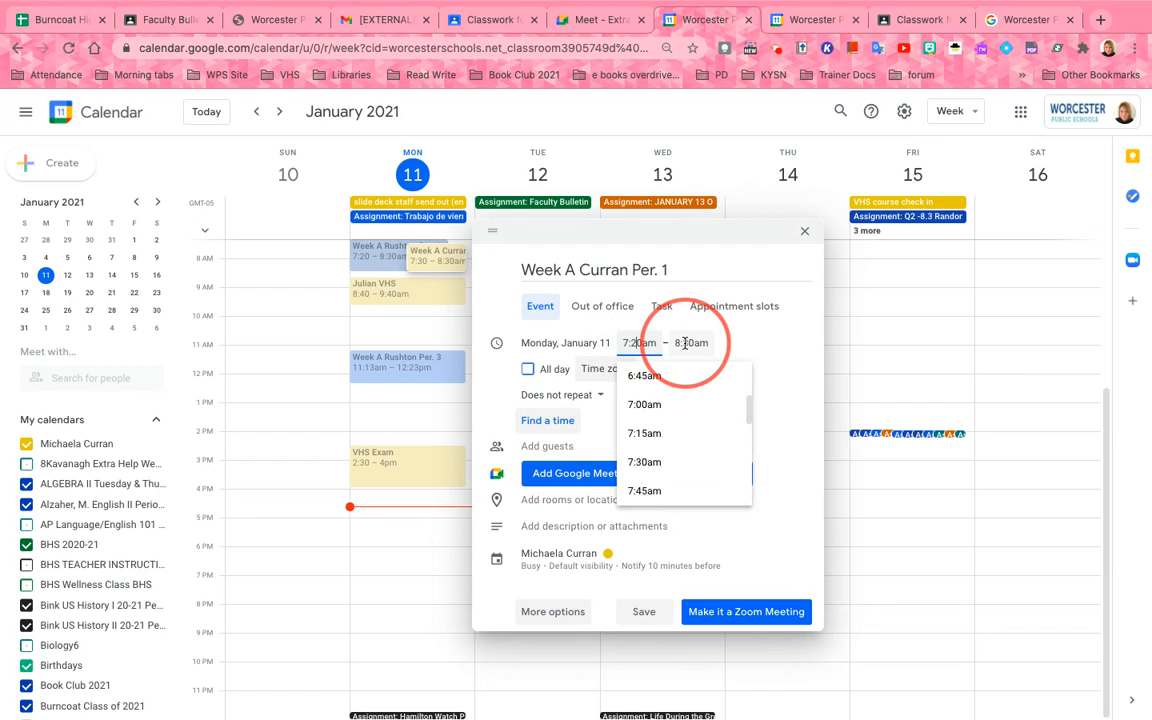
{"action": "left_click", "coordinate": [559, 397]}
{"action": "left_click", "coordinate": [559, 397]}
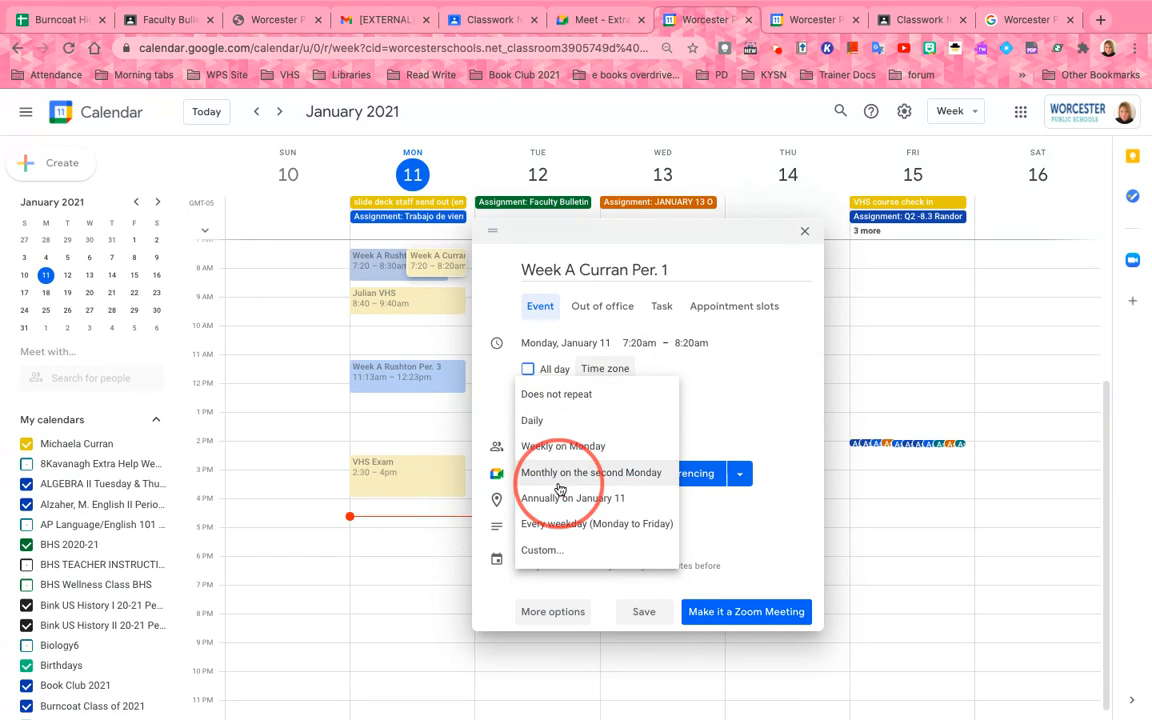
{"action": "left_click", "coordinate": [545, 551]}
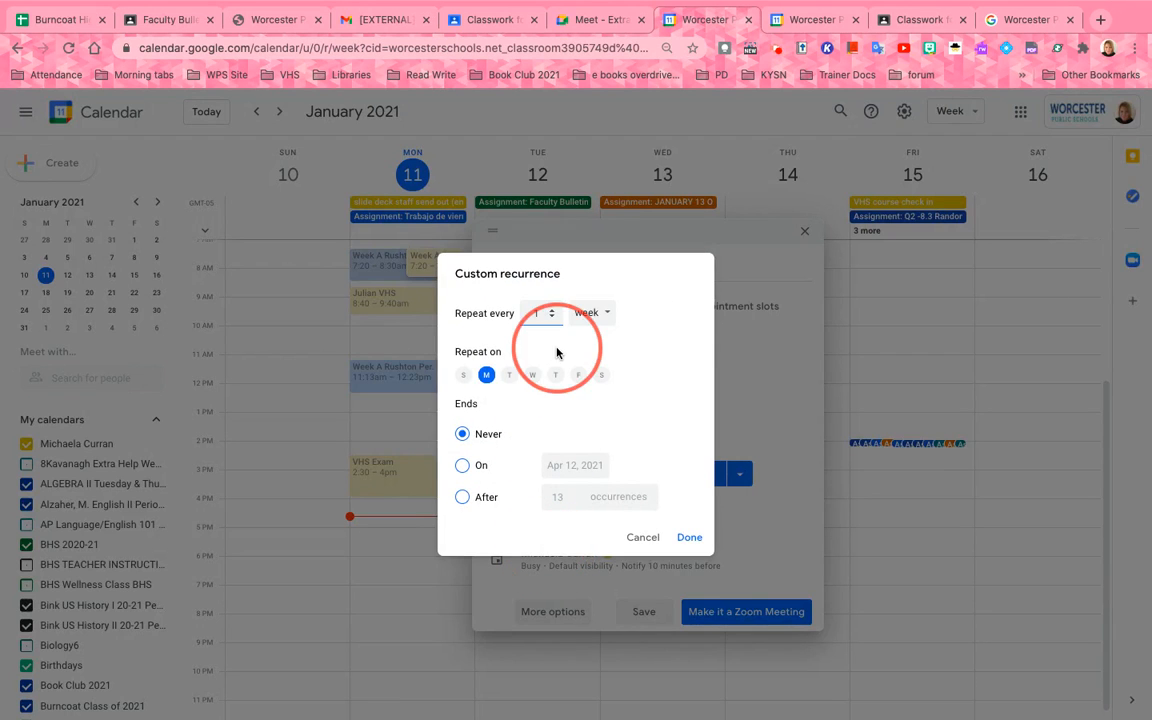
Repeat every 2 weeks on Monday, Tuesday and Wednesday, ending June 18, 2021
{"action": "double_click", "coordinate": [553, 316]}
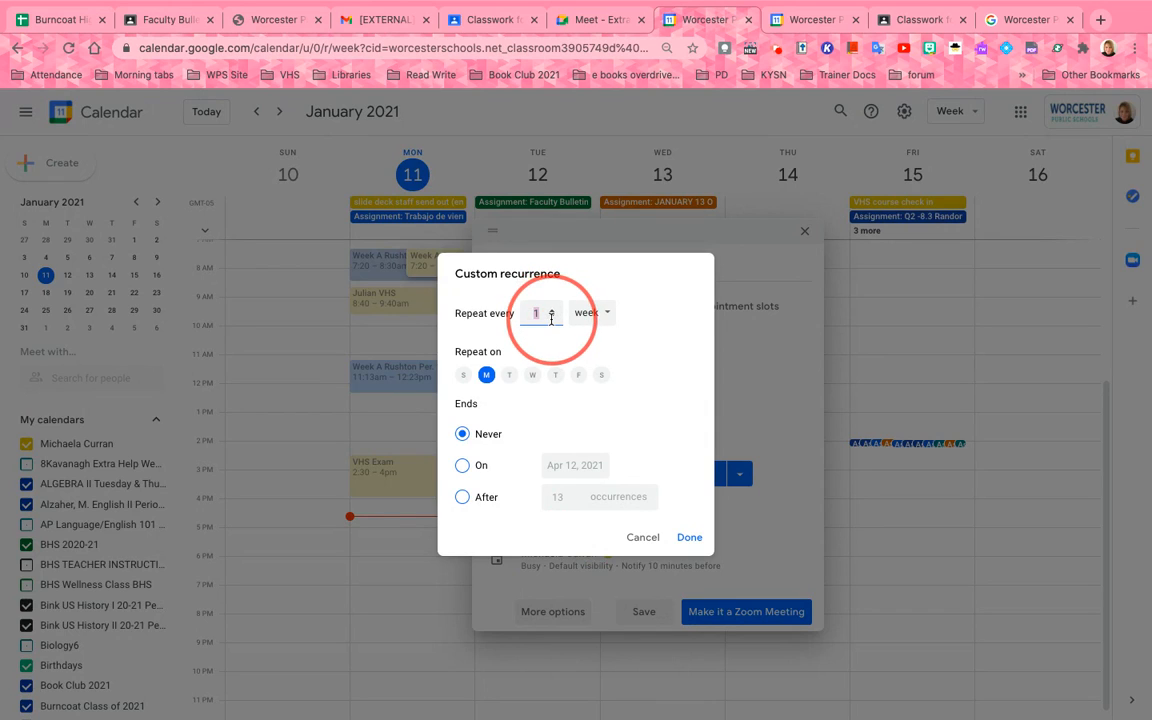
{"action": "key", "text": "BackSpace"}
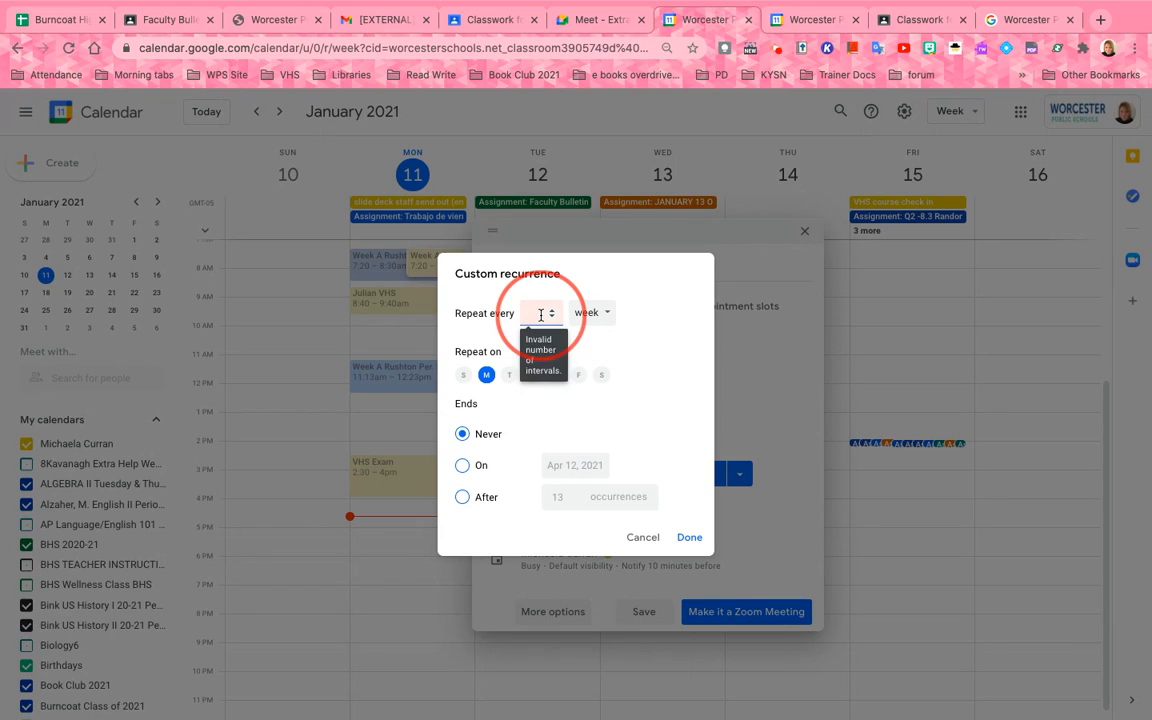
{"action": "type", "text": "2"}
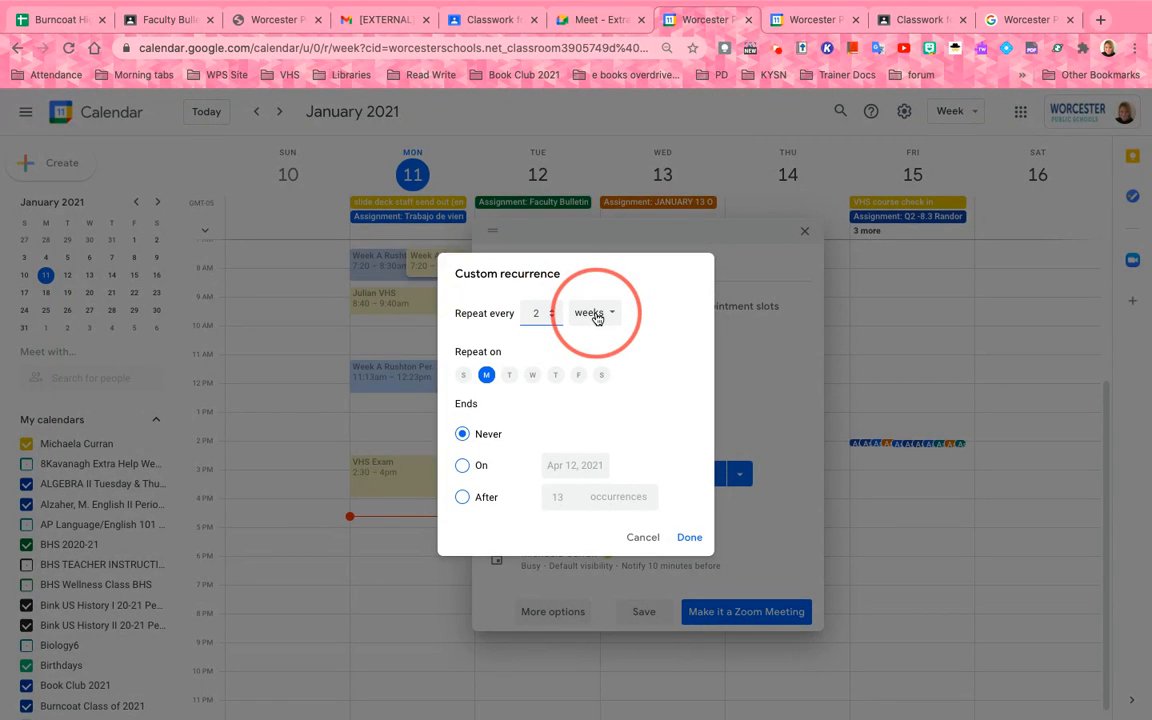
{"action": "left_click", "coordinate": [511, 375]}
{"action": "left_click", "coordinate": [533, 376]}
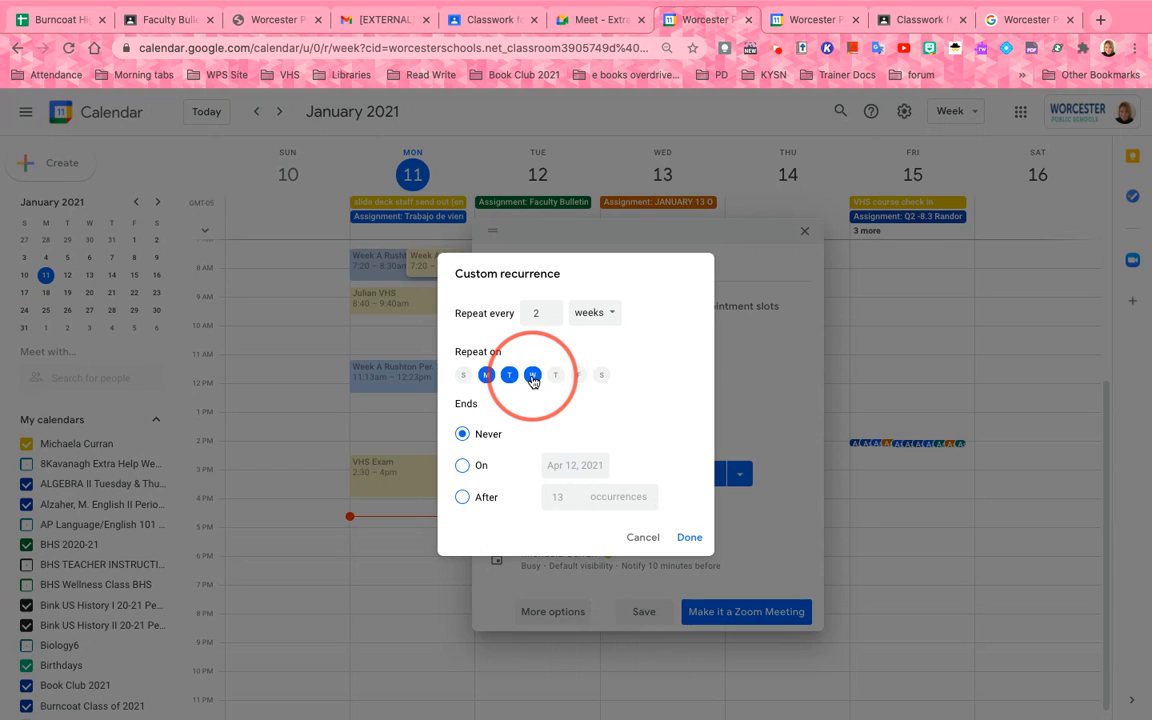
{"action": "left_click", "coordinate": [463, 466]}
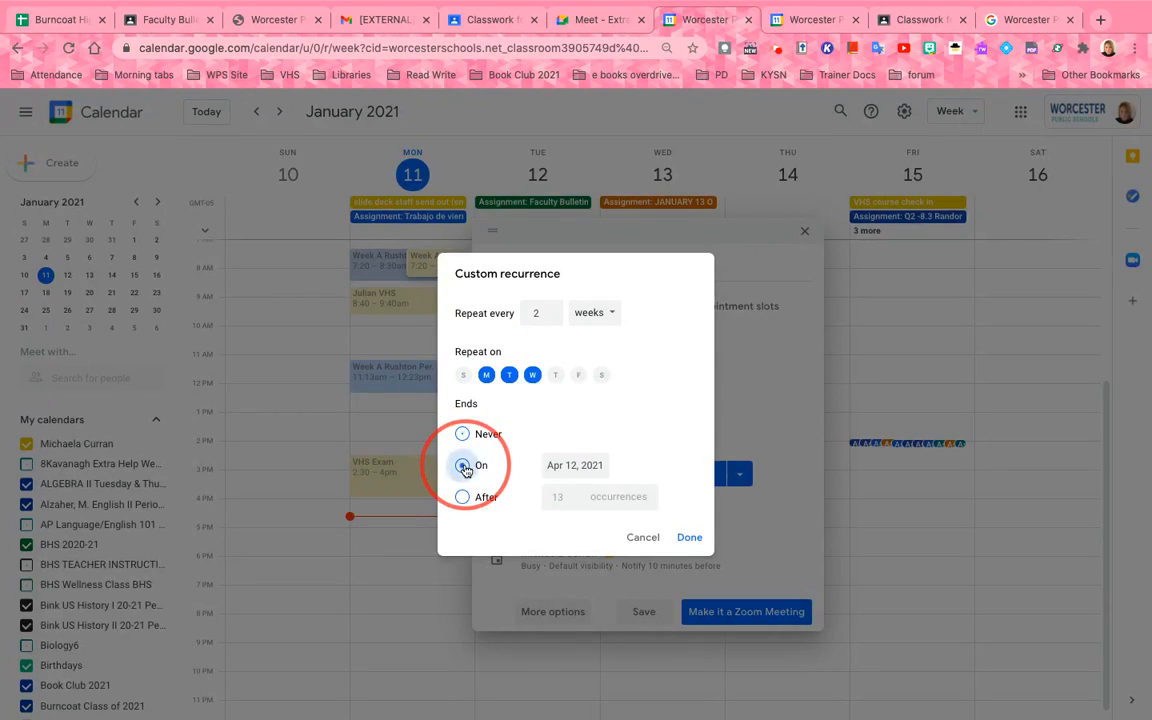
{"action": "left_click", "coordinate": [560, 467]}
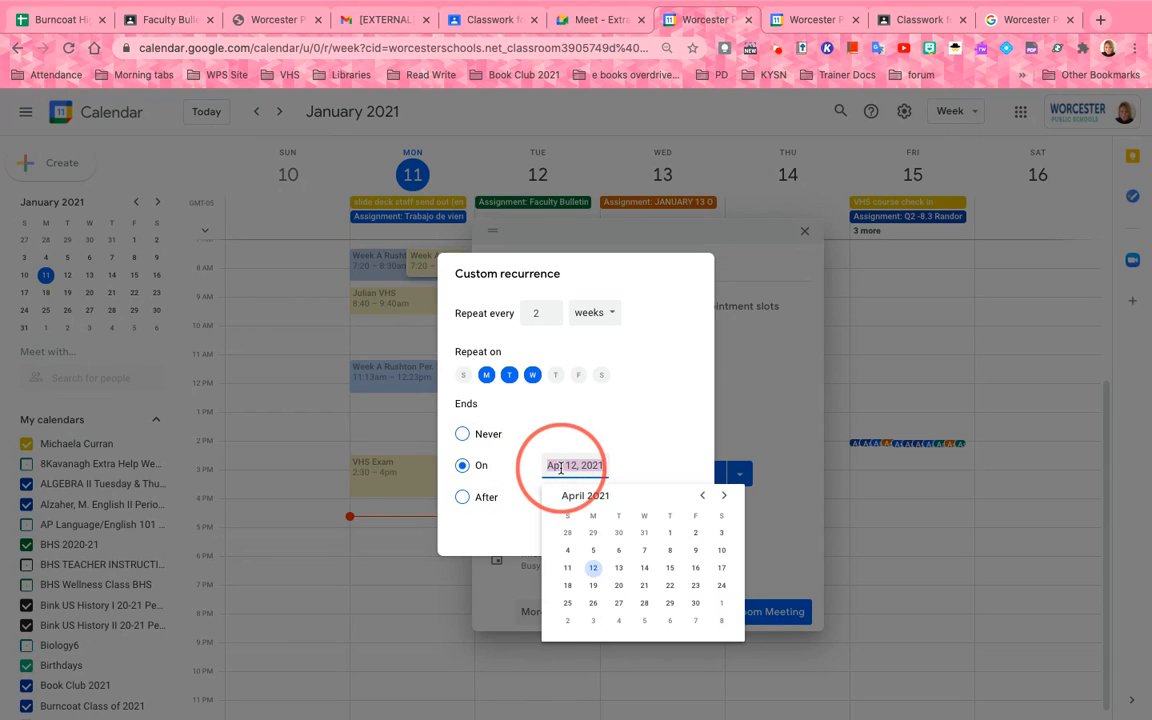
{"action": "left_click", "coordinate": [725, 496]}
{"action": "left_click", "coordinate": [725, 497]}
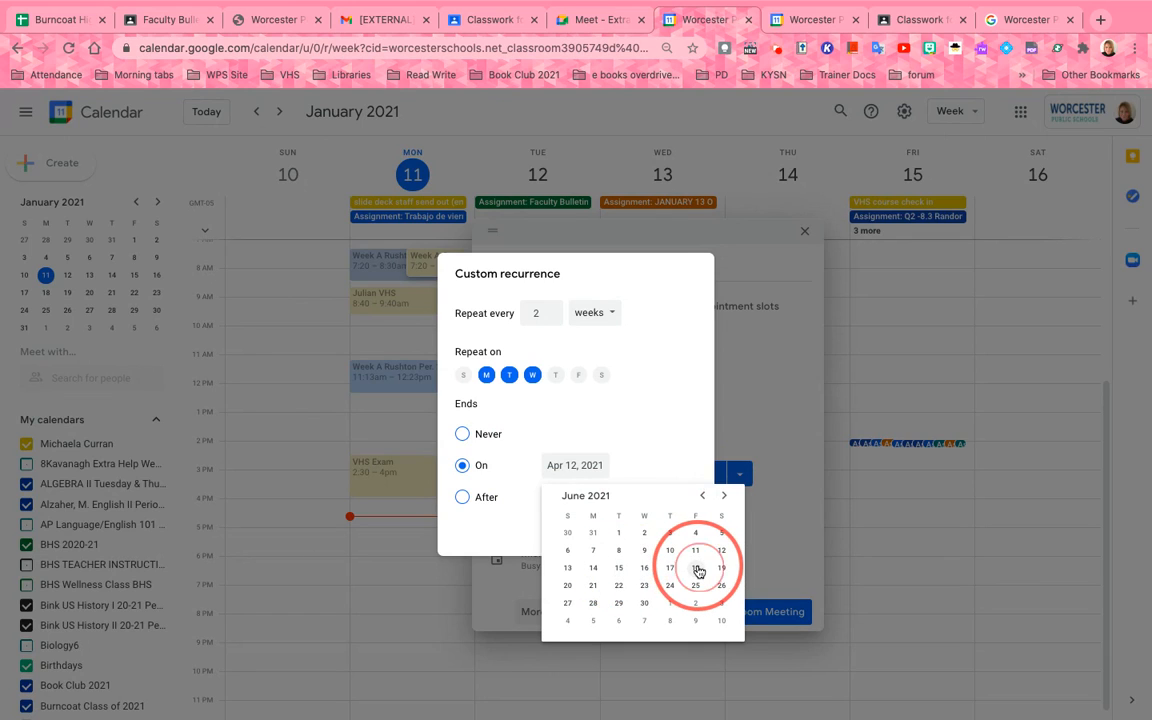
{"action": "left_click", "coordinate": [698, 571]}
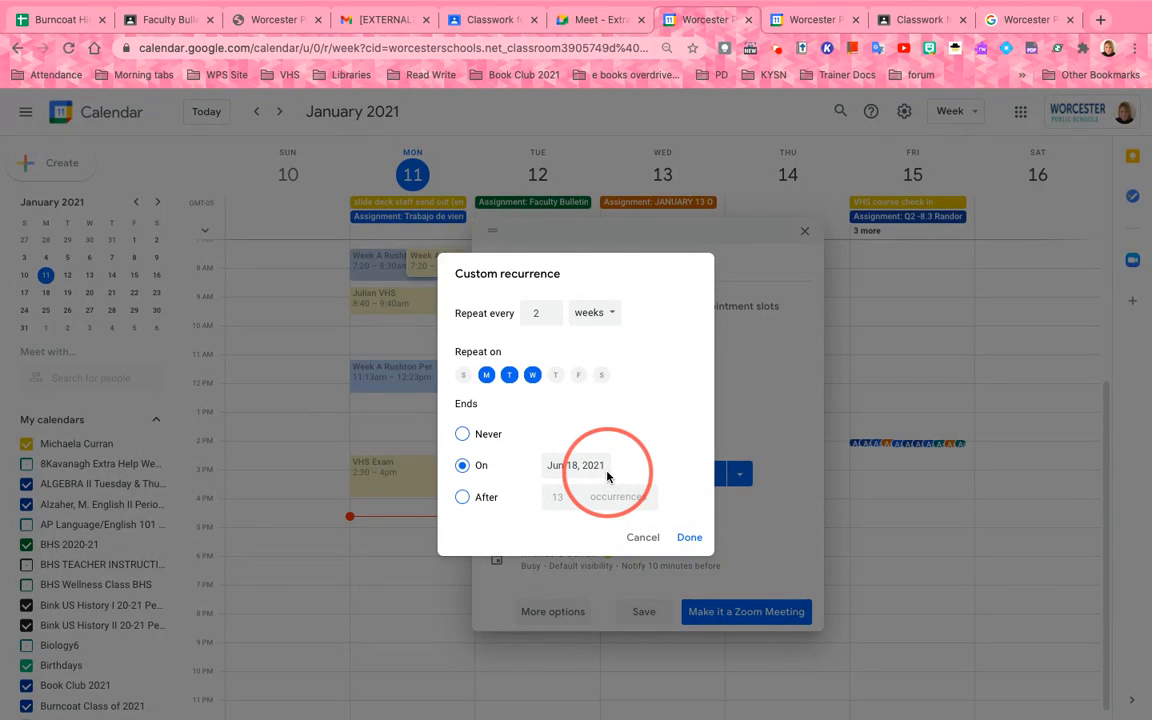
{"action": "left_click", "coordinate": [688, 539]}
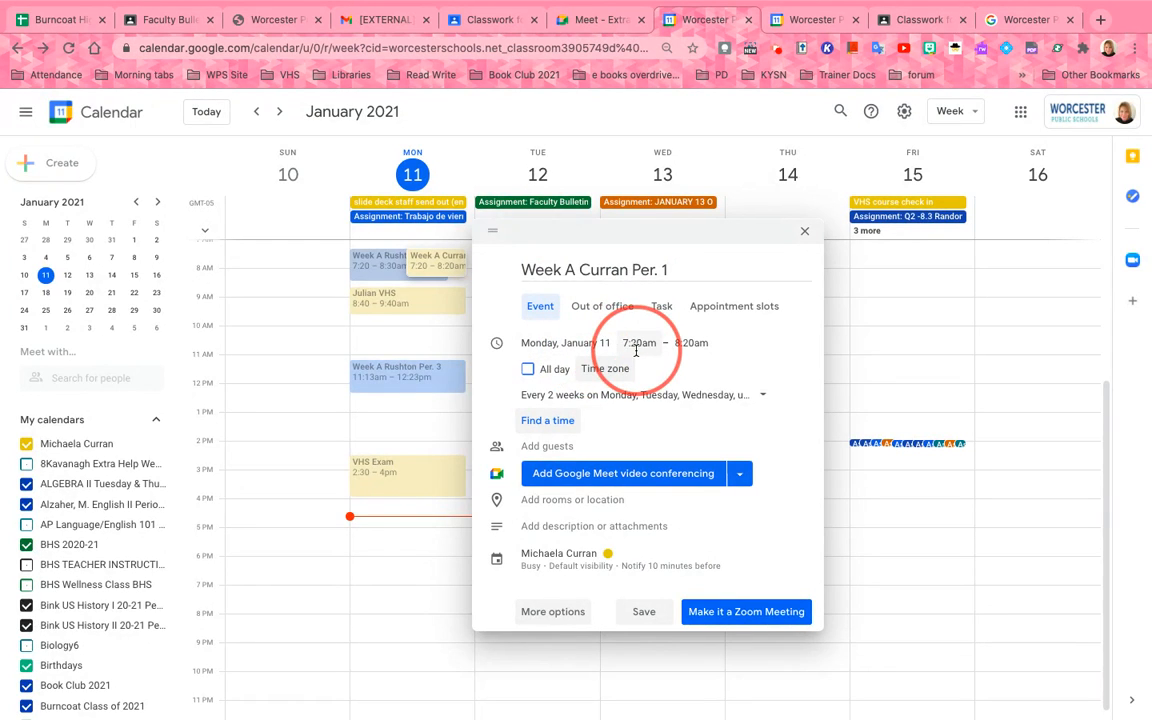
Change the event's end time to 8:30am
{"action": "left_click", "coordinate": [686, 342]}
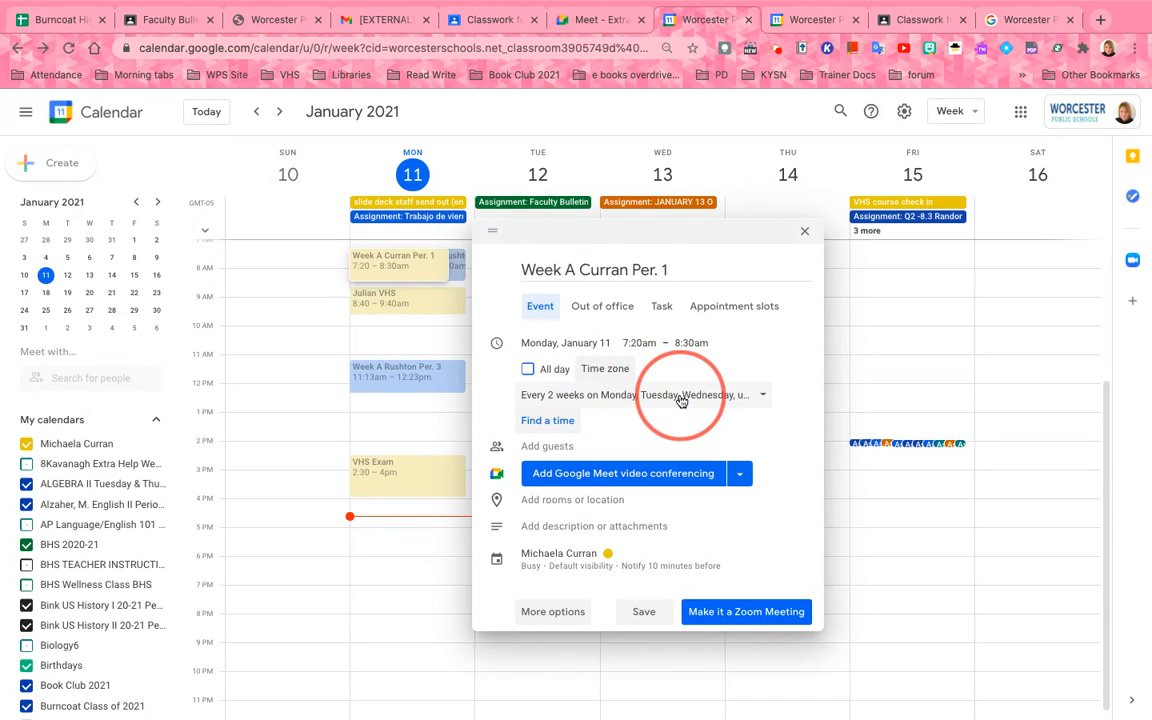
{"action": "left_click", "coordinate": [584, 445]}
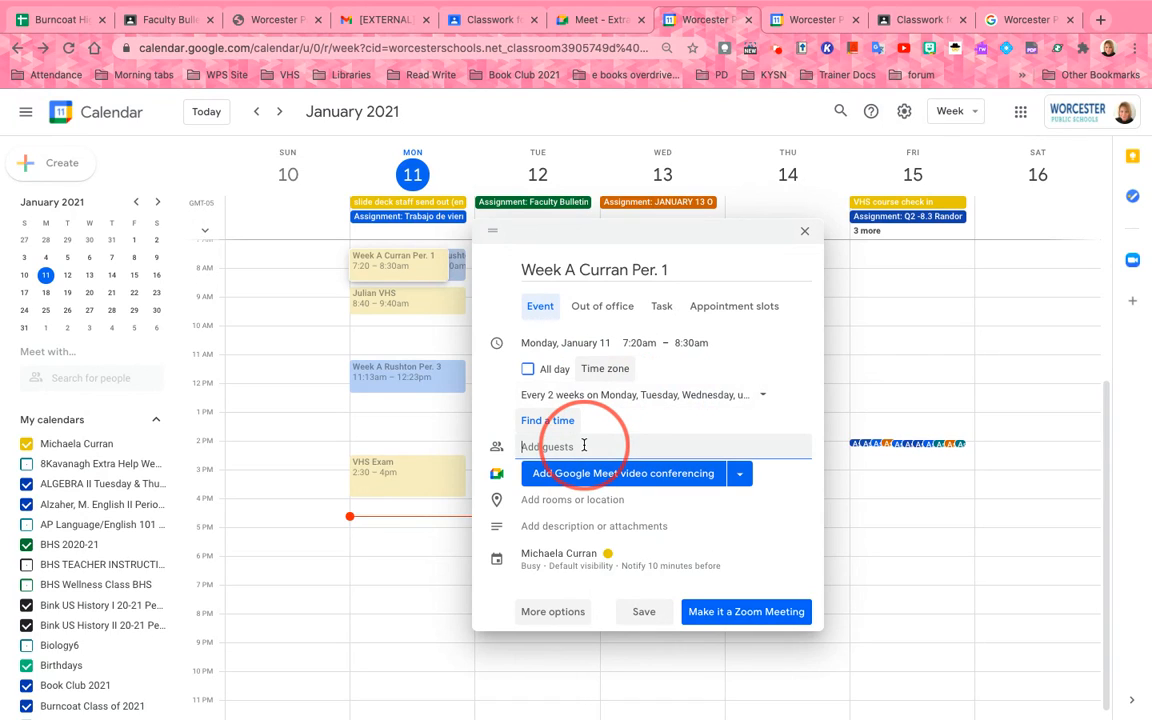
Invite the VHS Per 1 Week A class calendar as a guest and show guest permissions
{"action": "type", "text": "per 1vhs"}
{"action": "key", "text": "BackSpace"}
{"action": "key", "text": "BackSpace"}
{"action": "key", "text": "BackSpace"}
{"action": "key", "text": "BackSpace"}
{"action": "key", "text": "BackSpace"}
{"action": "key", "text": "BackSpace"}
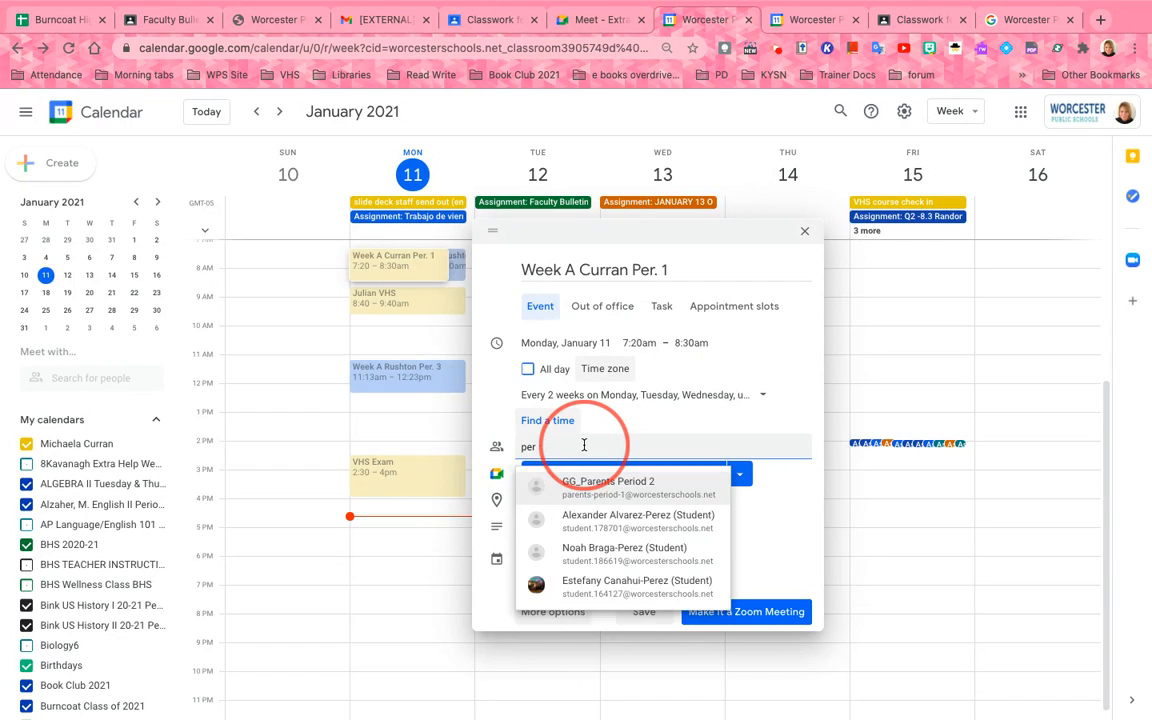
{"action": "type", "text": "vhs"}
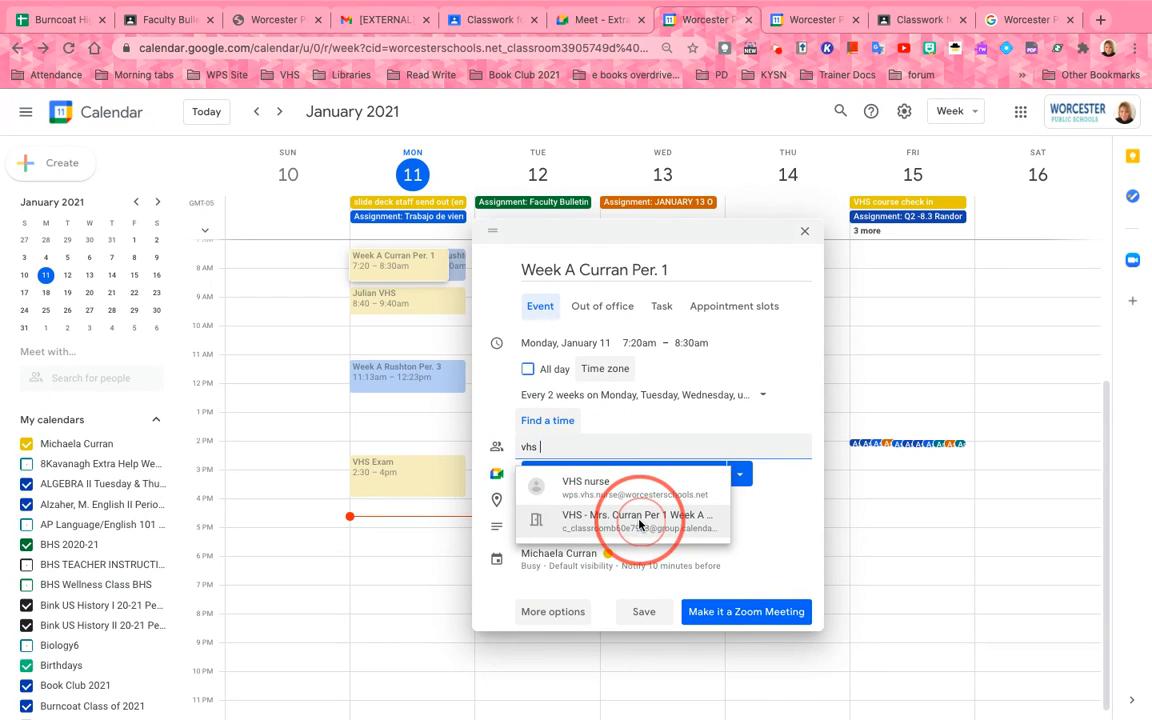
{"action": "left_click", "coordinate": [639, 524]}
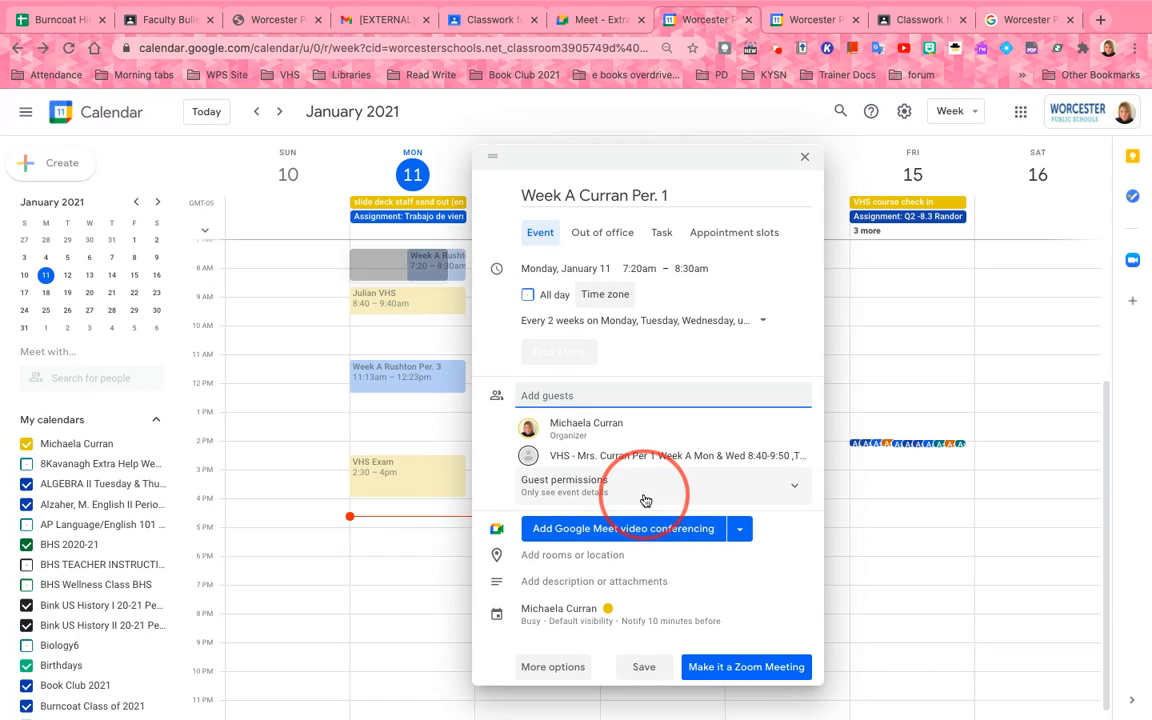
{"action": "left_click", "coordinate": [658, 486]}
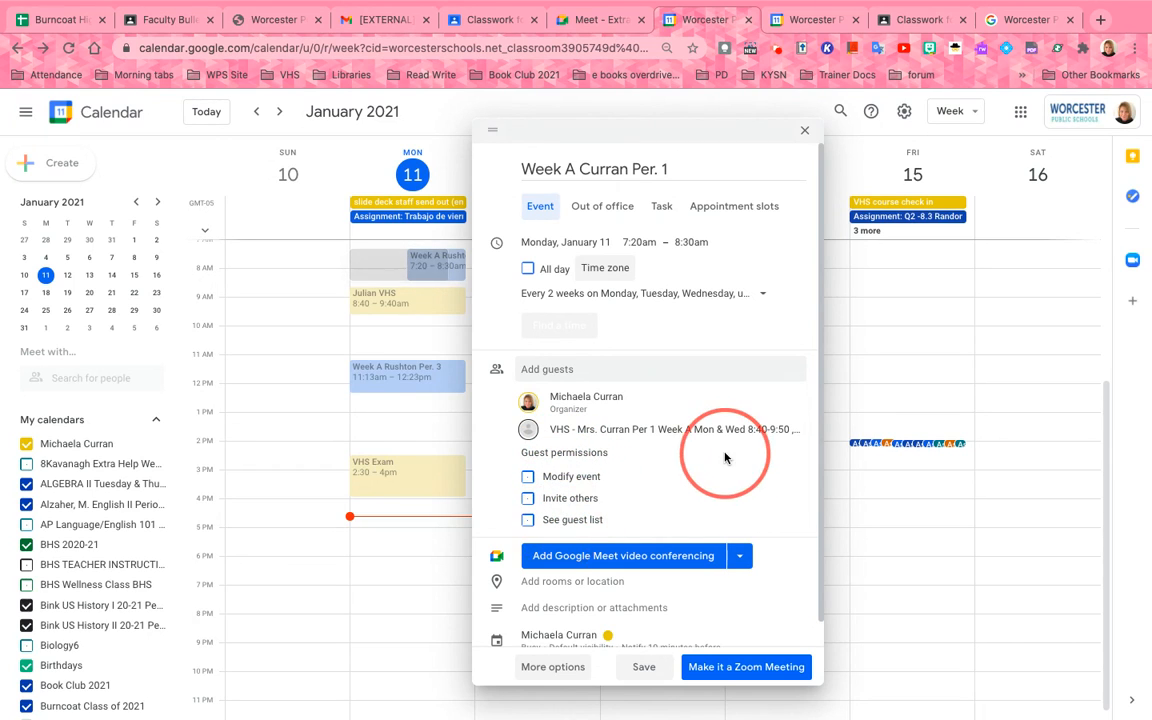
{"action": "scroll", "coordinate": [725, 455], "scroll_direction": "down", "scroll_amount": 1}
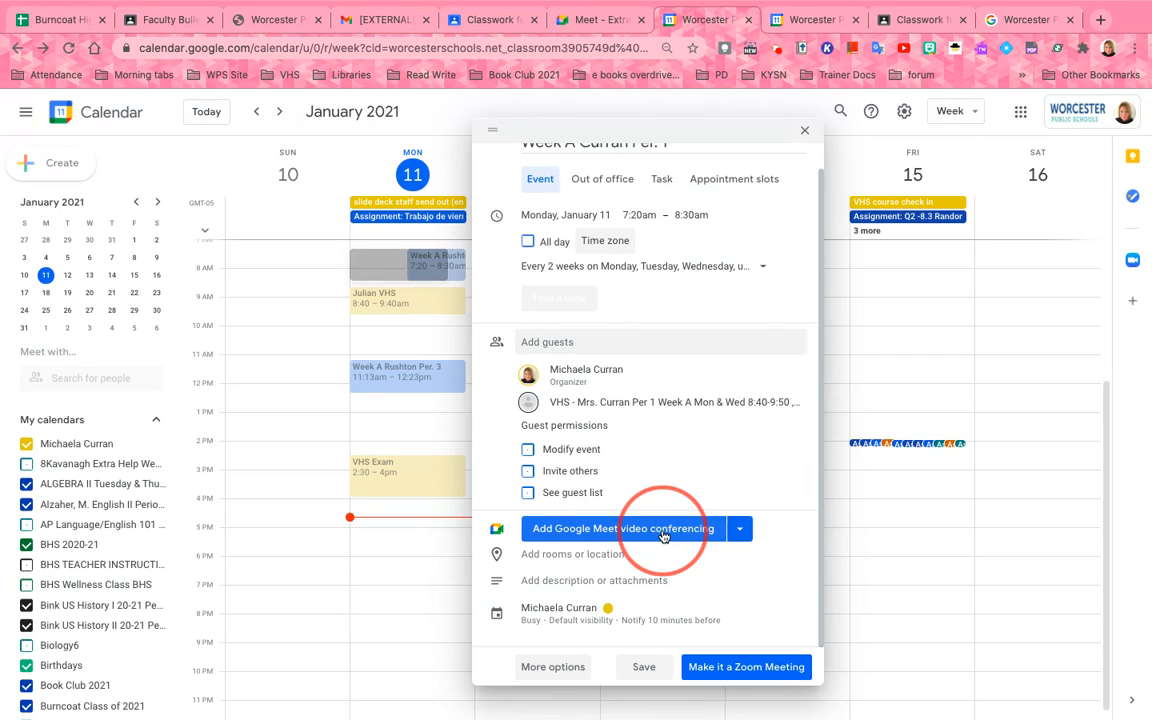
{"action": "left_click", "coordinate": [586, 610]}
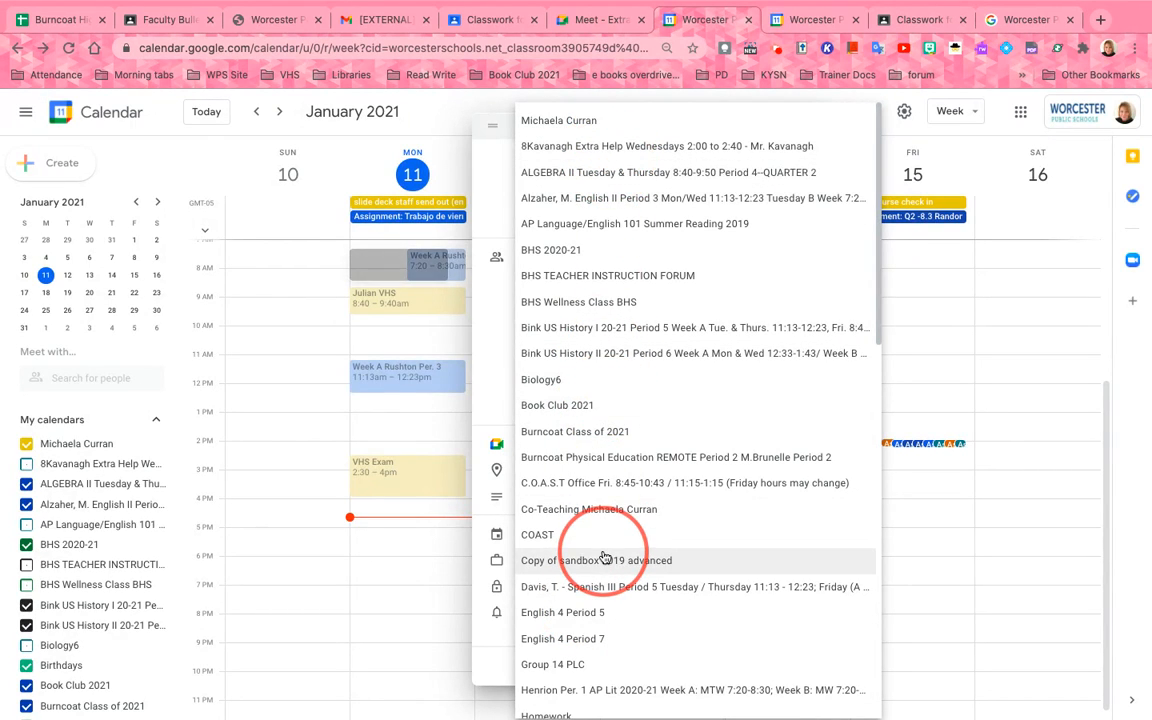
Put the event on the VHS Per 1 Week A class calendar
{"action": "scroll", "coordinate": [604, 557], "scroll_direction": "down", "scroll_amount": 2}
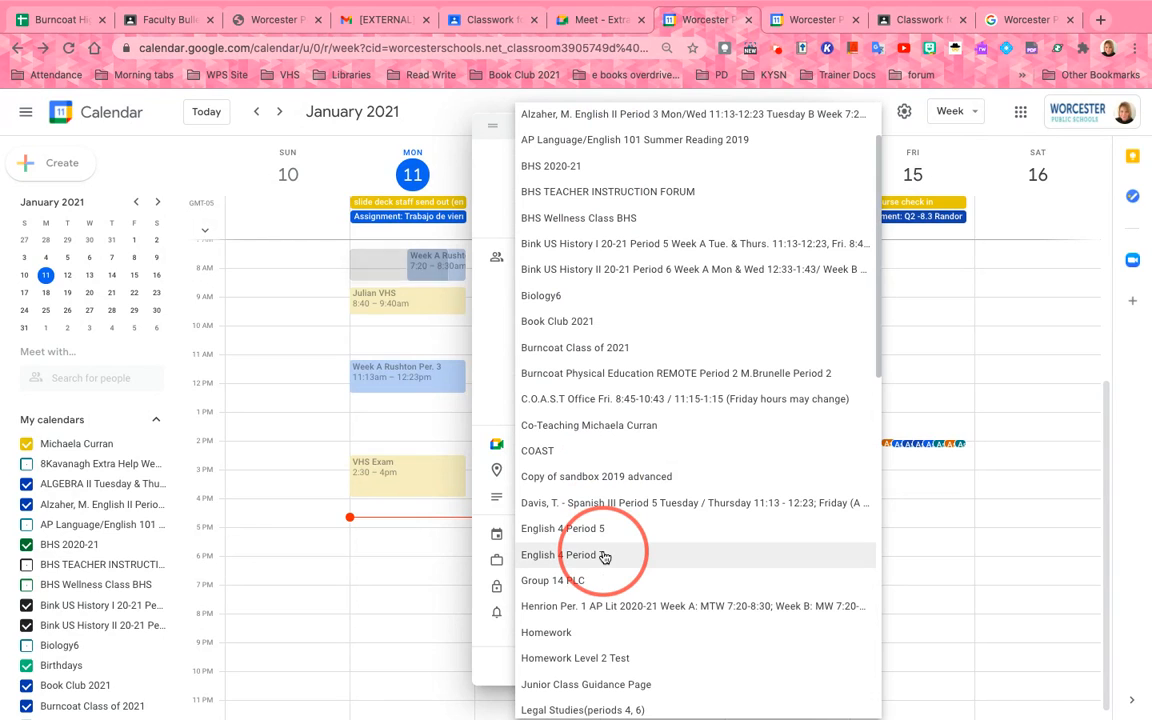
{"action": "scroll", "coordinate": [604, 557], "scroll_direction": "down", "scroll_amount": 10}
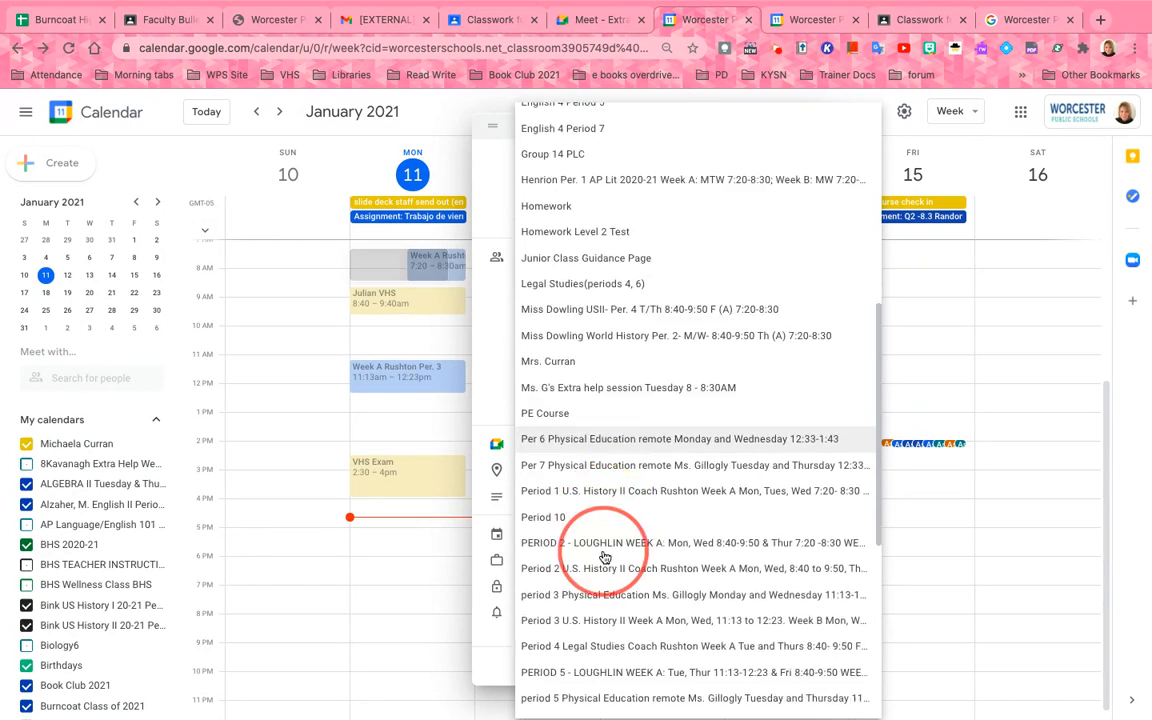
{"action": "scroll", "coordinate": [604, 557], "scroll_direction": "down", "scroll_amount": 10}
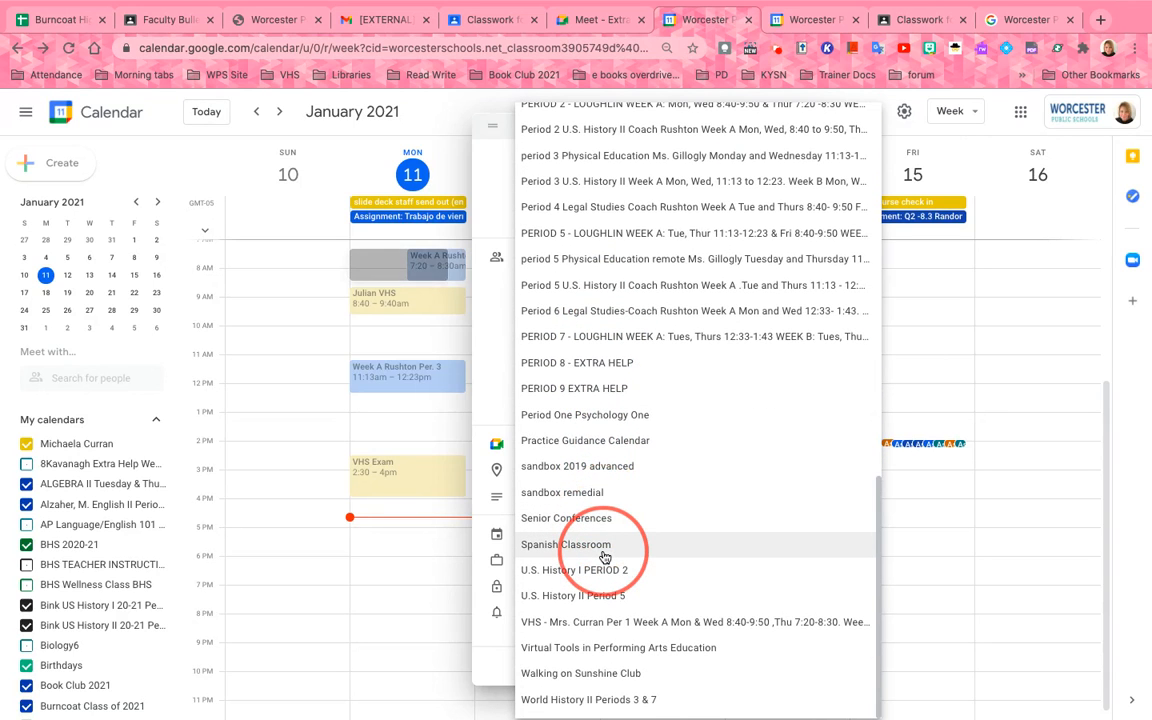
{"action": "left_click", "coordinate": [641, 620]}
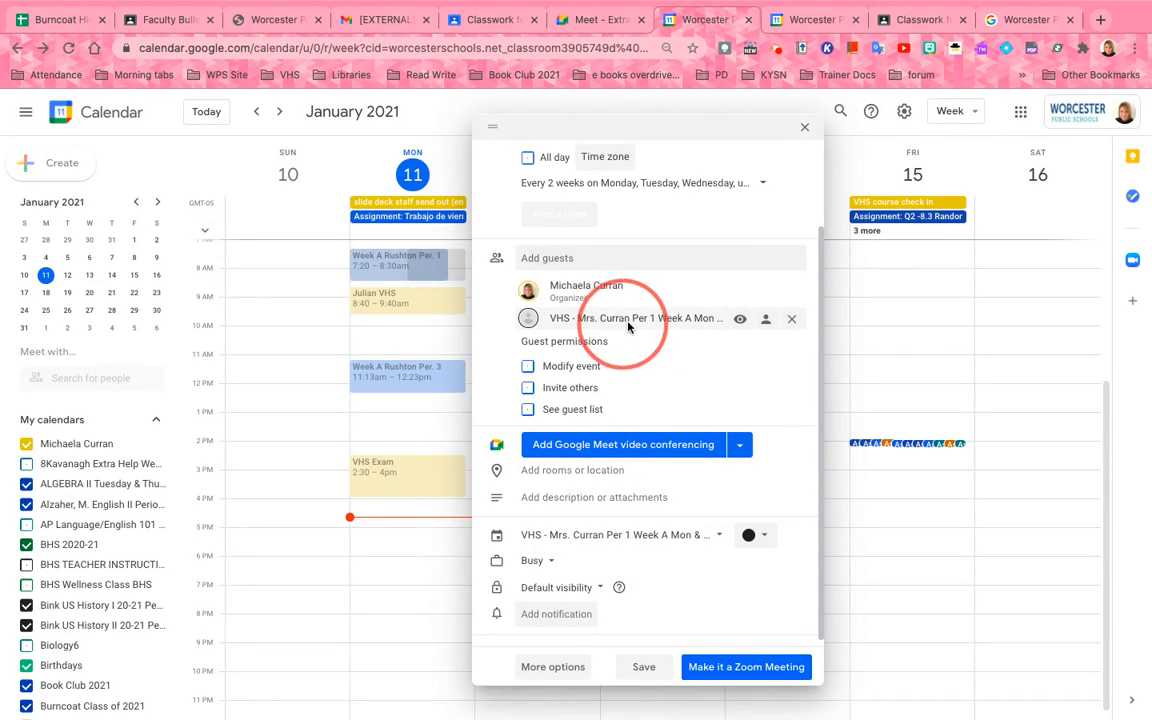
{"action": "mouse_move", "coordinate": [621, 319]}
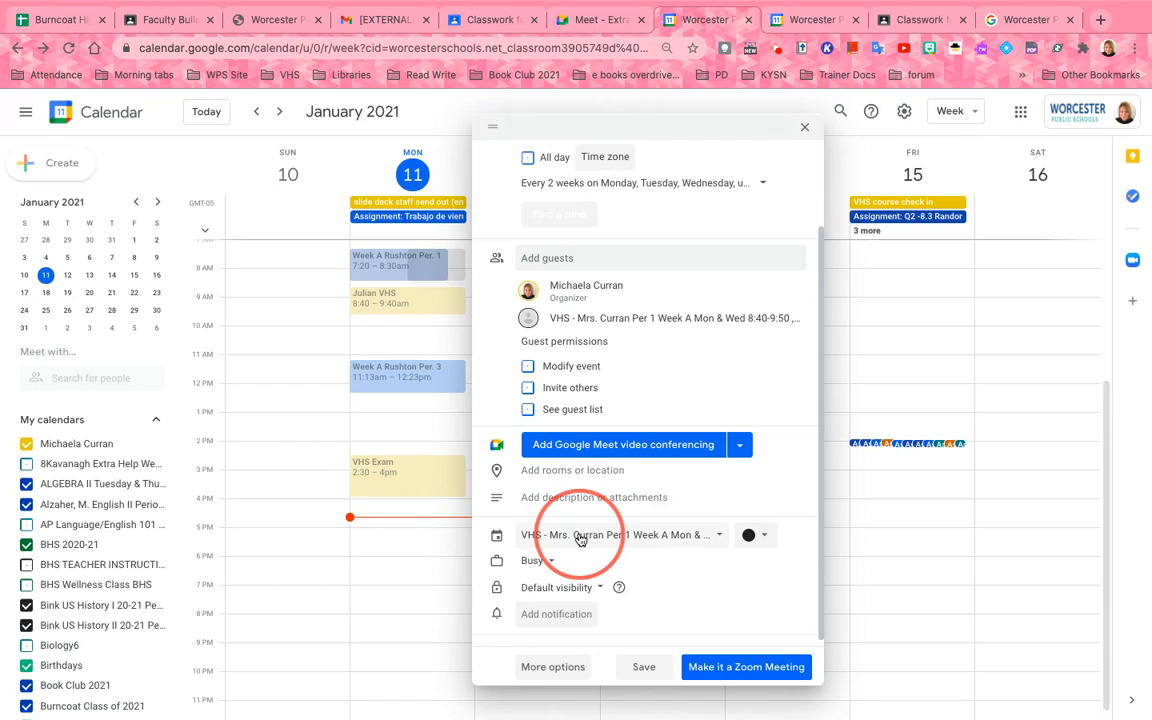
Add a notification reminder 5 minutes before the event
{"action": "left_click", "coordinate": [562, 613]}
{"action": "left_click", "coordinate": [609, 611]}
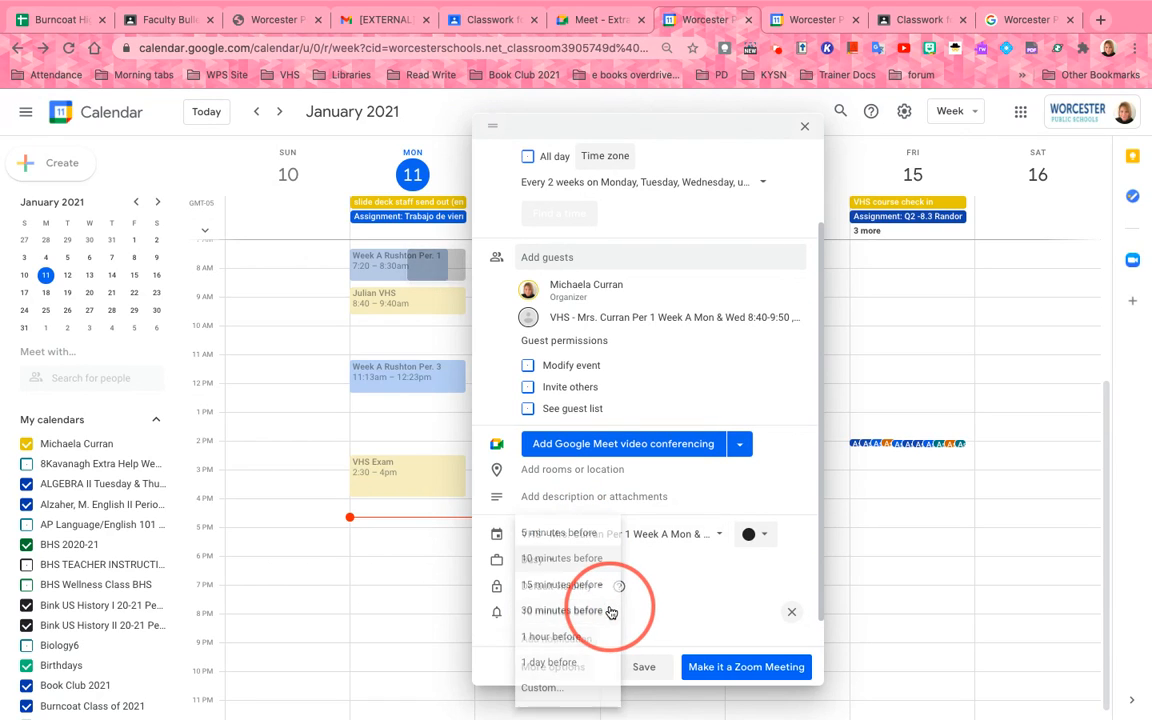
{"action": "left_click", "coordinate": [586, 537]}
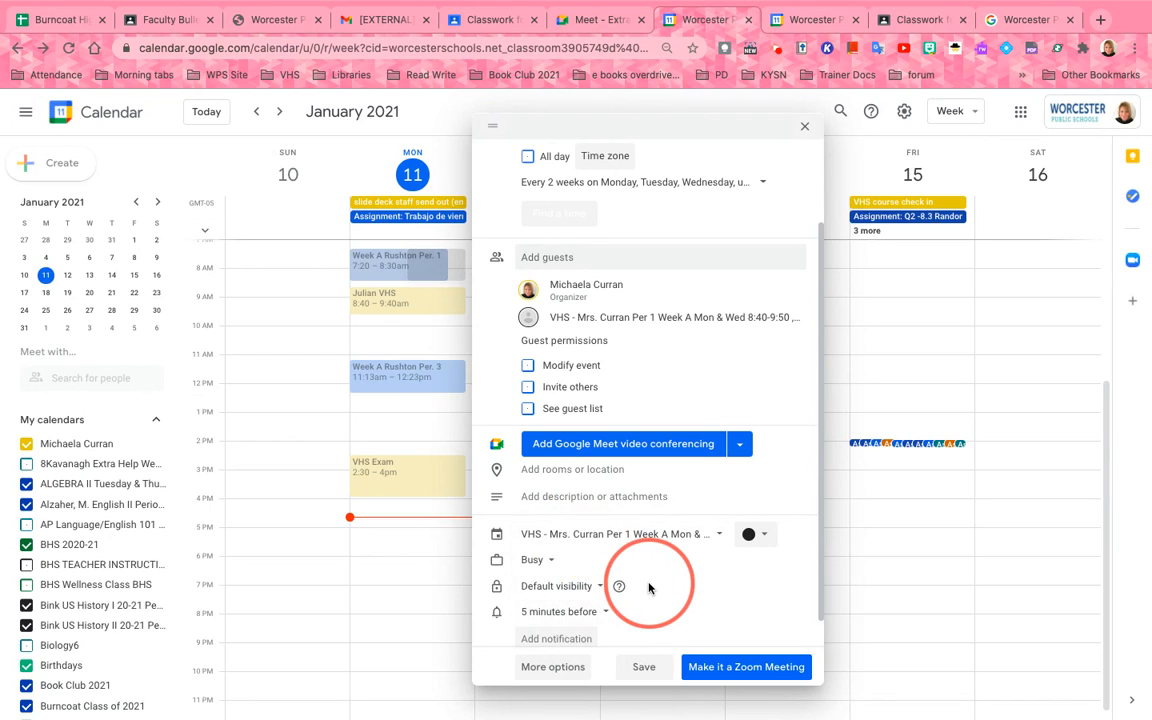
{"action": "scroll", "coordinate": [648, 588], "scroll_direction": "down", "scroll_amount": 1}
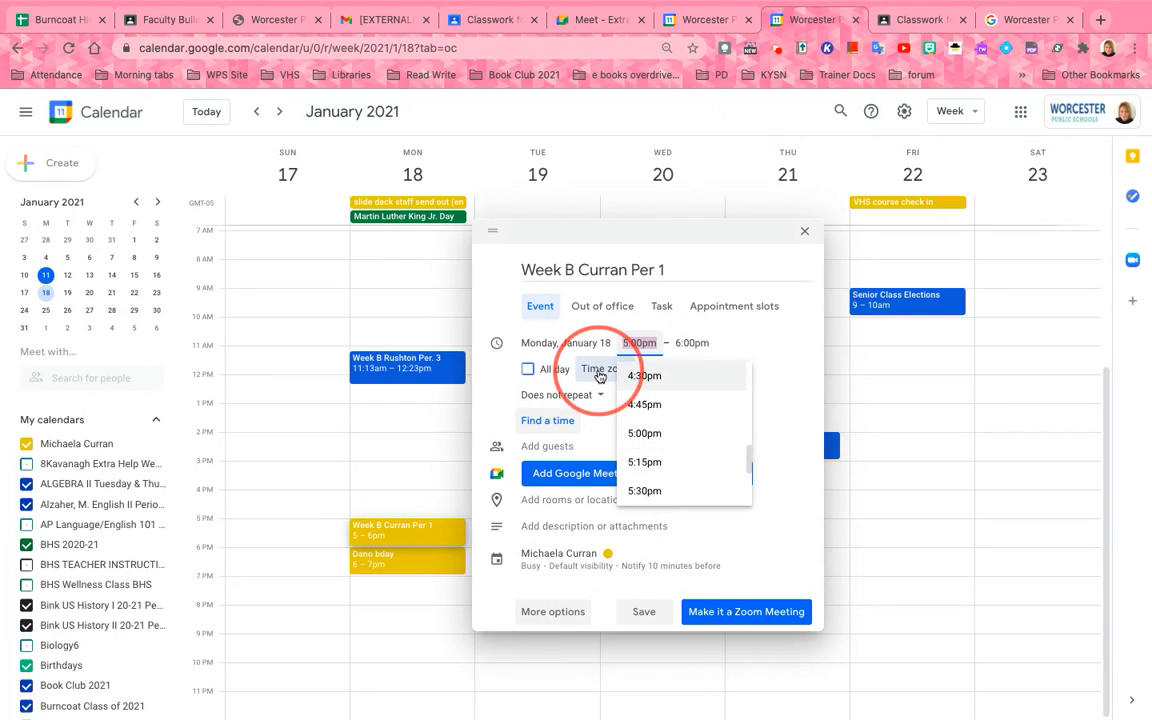
Set the Week B event's start time to 7:20am, so it runs 7:20–8:20am
{"action": "scroll", "coordinate": [660, 400], "scroll_direction": "up", "scroll_amount": 10}
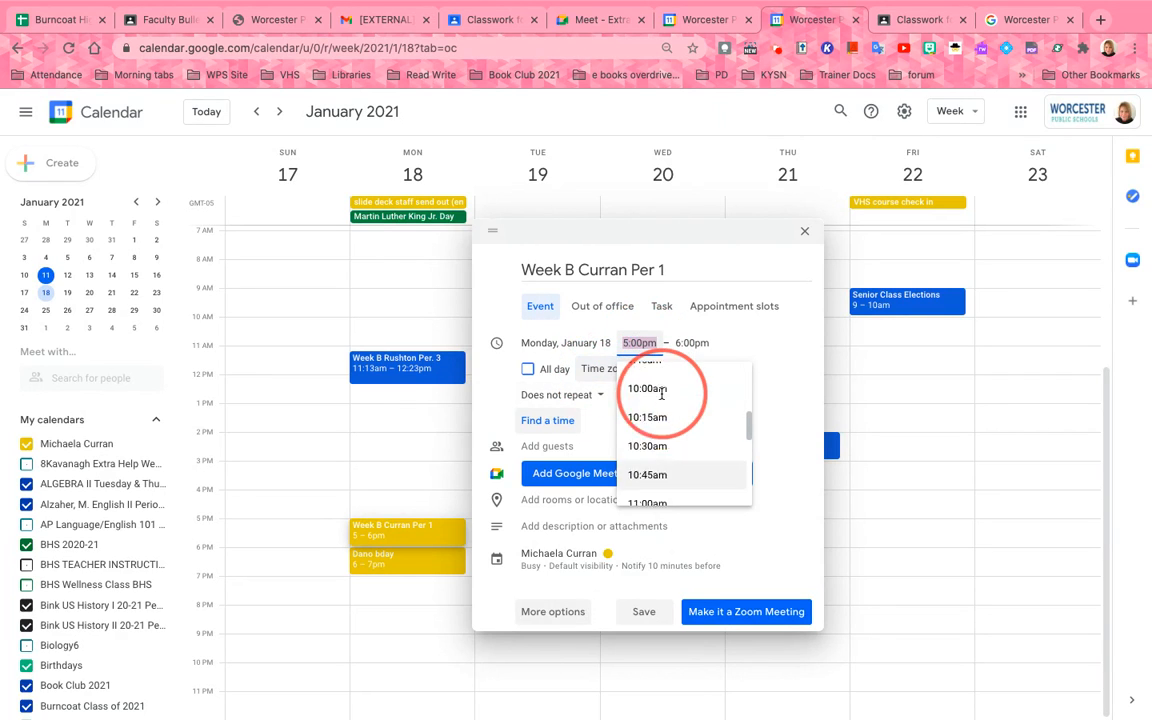
{"action": "left_click", "coordinate": [645, 378]}
{"action": "left_click", "coordinate": [636, 340]}
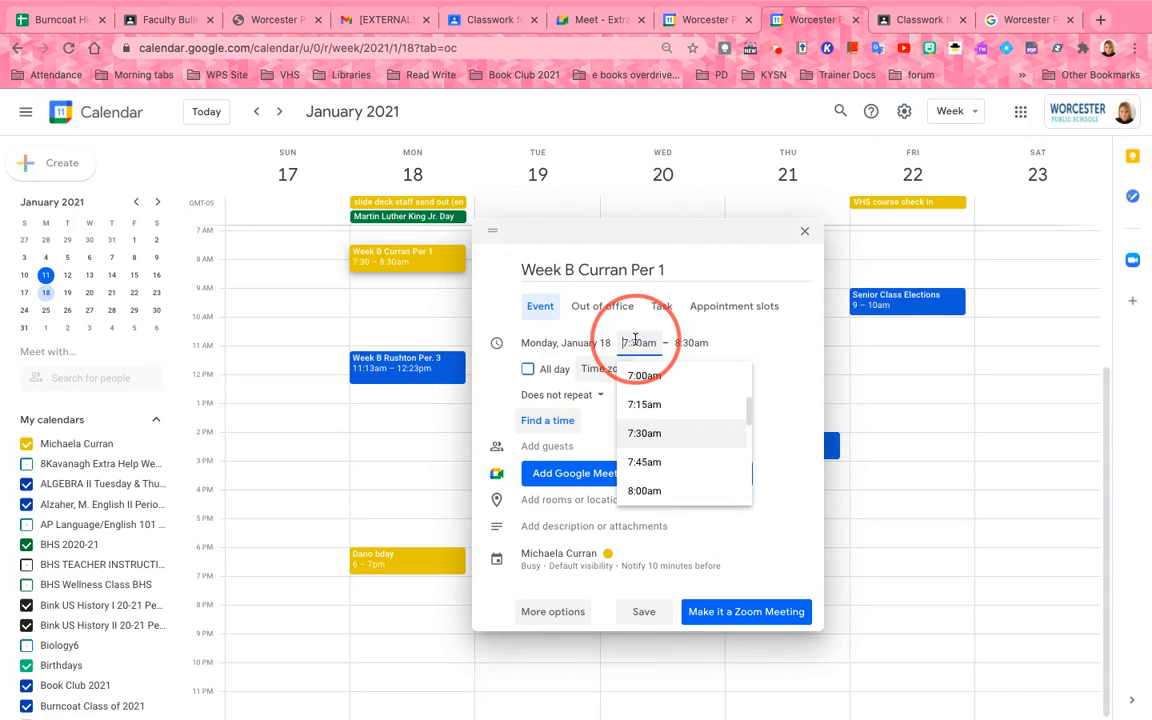
{"action": "key", "text": "BackSpace"}
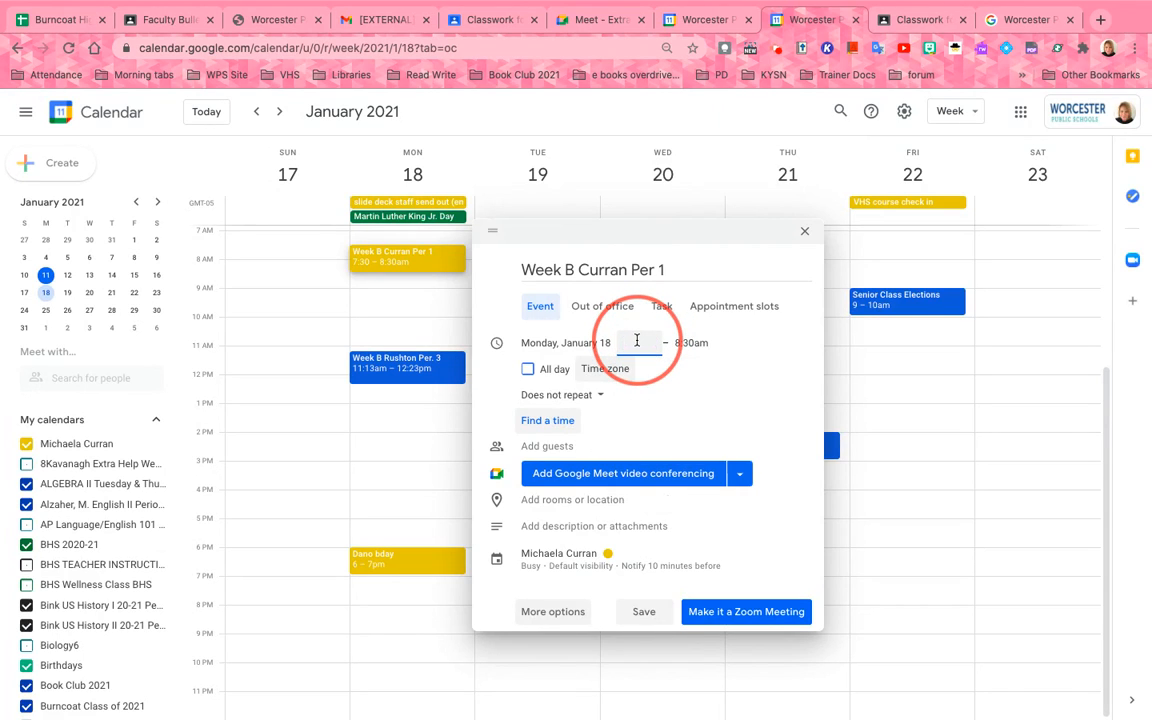
{"action": "type", "text": "7:3"}
{"action": "type", "text": "2"}
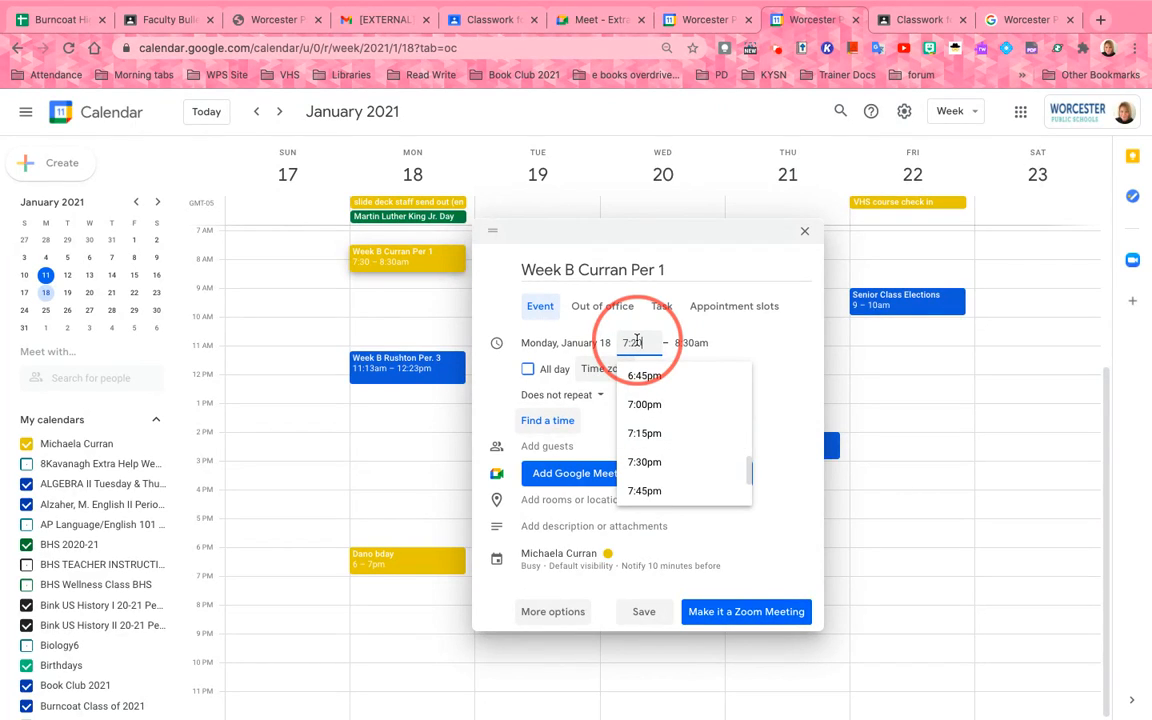
{"action": "type", "text": "0am"}
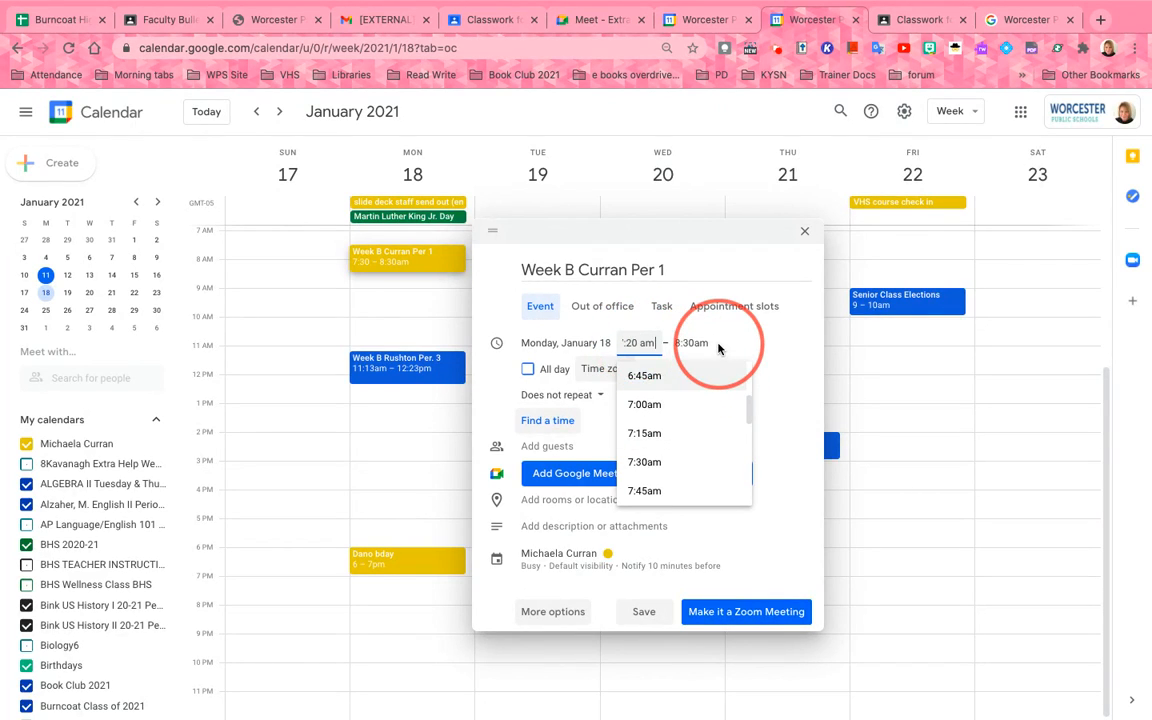
{"action": "key", "text": "Return"}
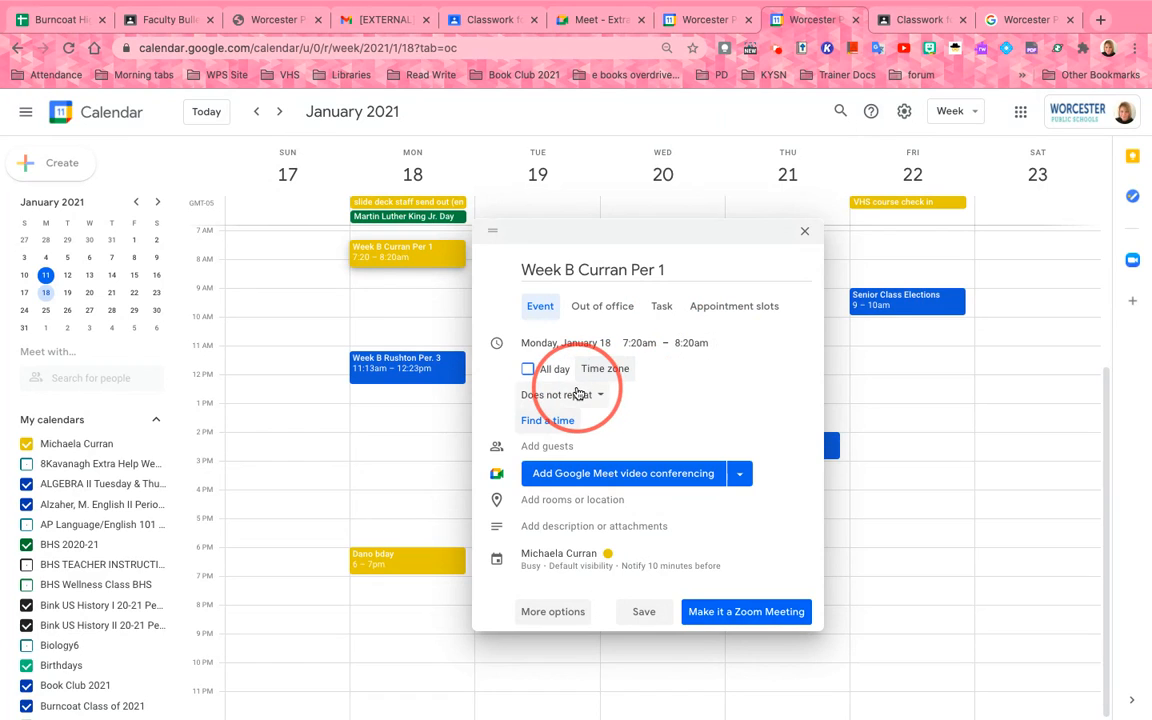
{"action": "left_click", "coordinate": [578, 394]}
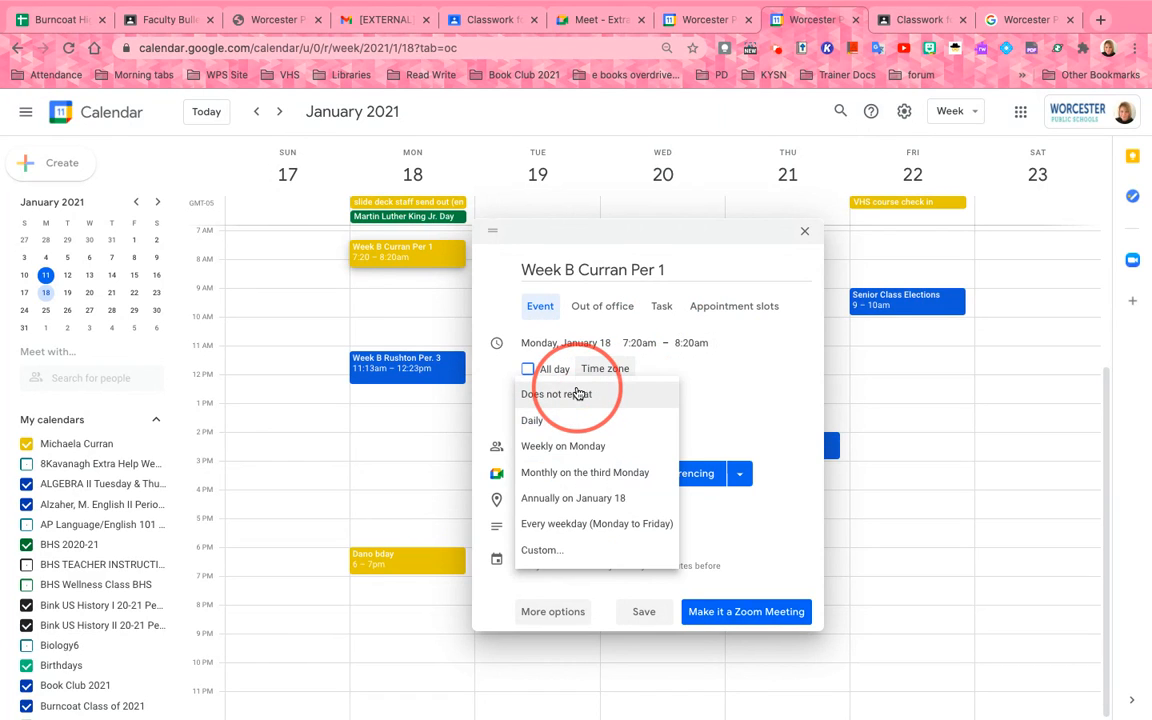
Set a custom repeat every 2 weeks on Monday and Wednesday until June 18, 2021
{"action": "left_click", "coordinate": [545, 550]}
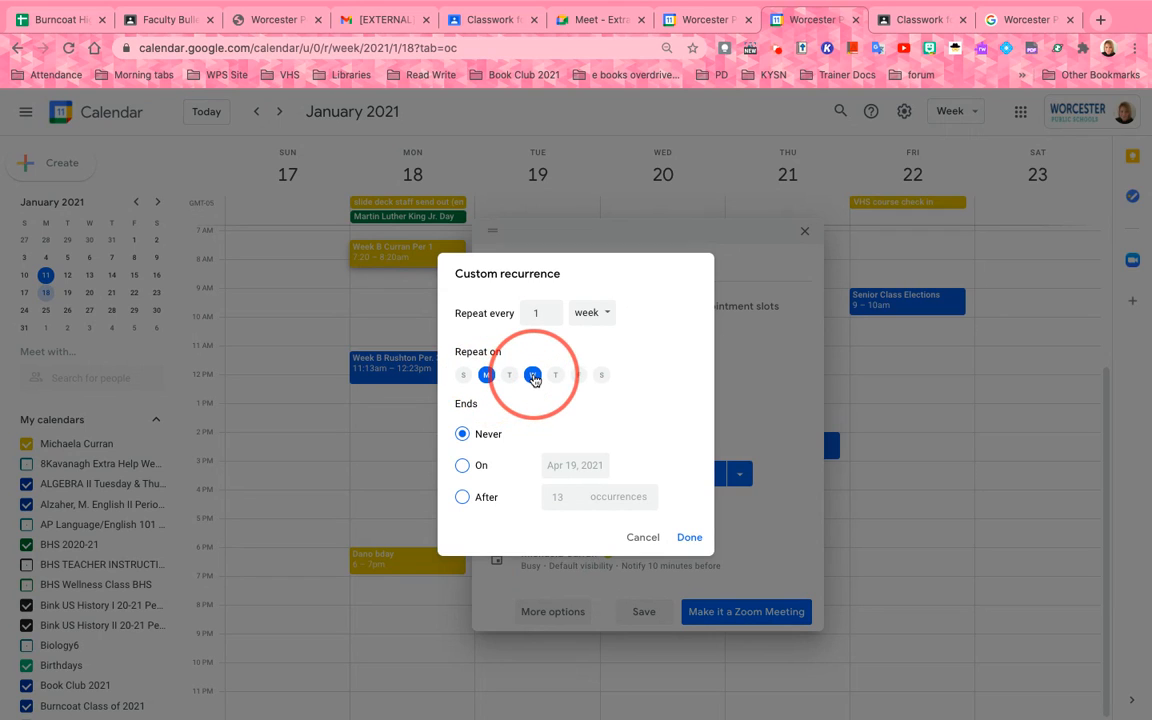
{"action": "left_click", "coordinate": [549, 313]}
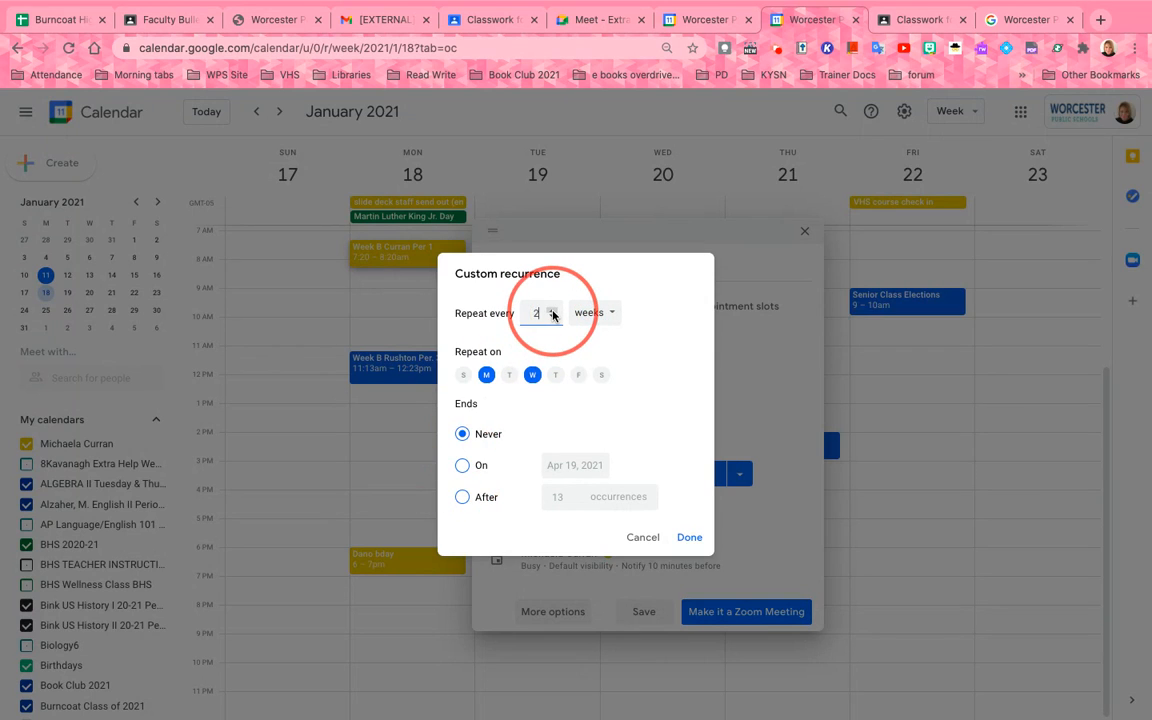
{"action": "left_click", "coordinate": [462, 467]}
{"action": "left_click", "coordinate": [560, 465]}
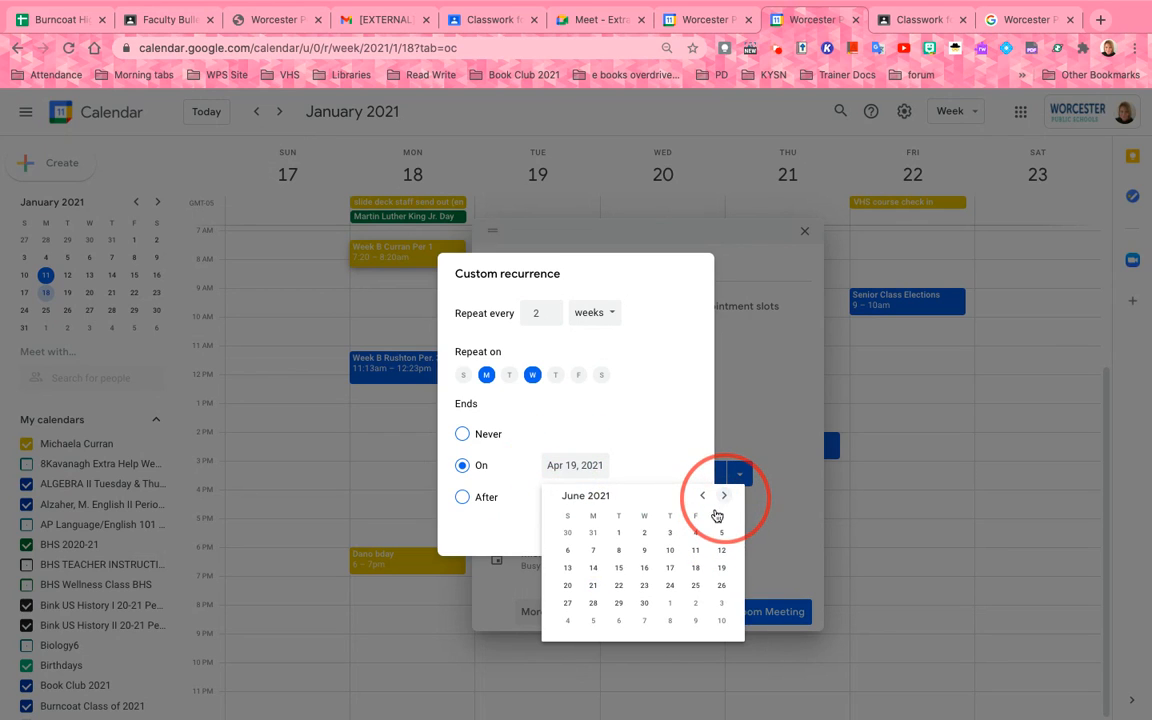
{"action": "left_click", "coordinate": [695, 568]}
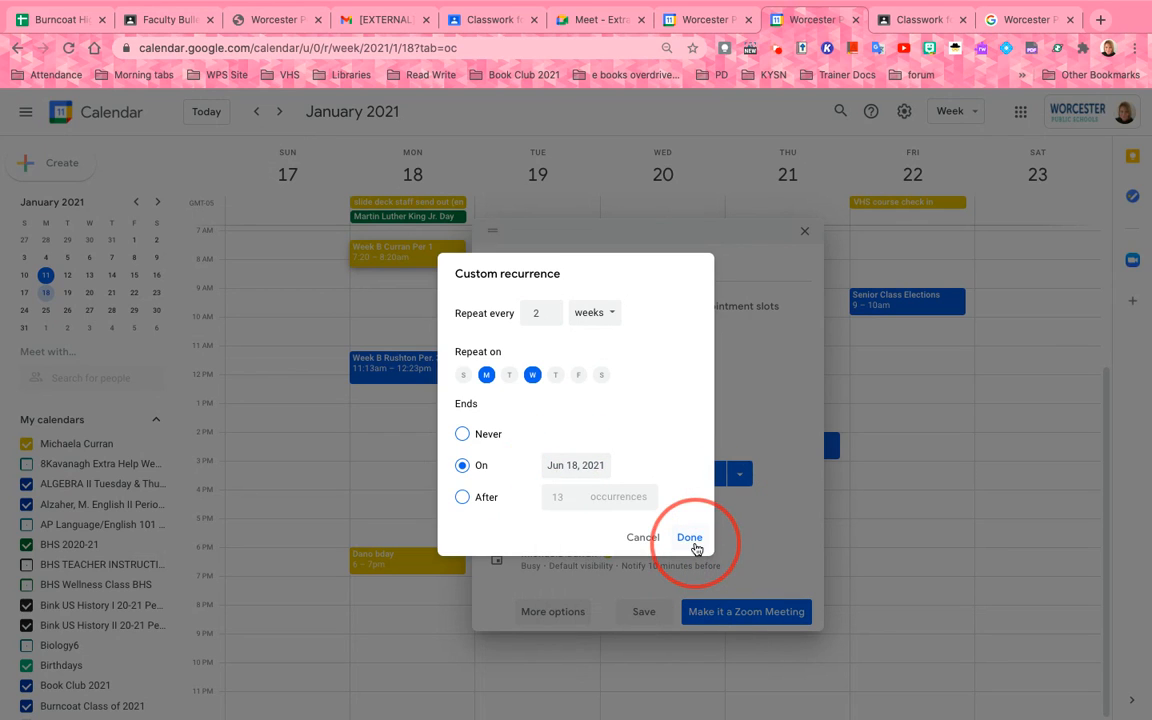
{"action": "left_click", "coordinate": [690, 539]}
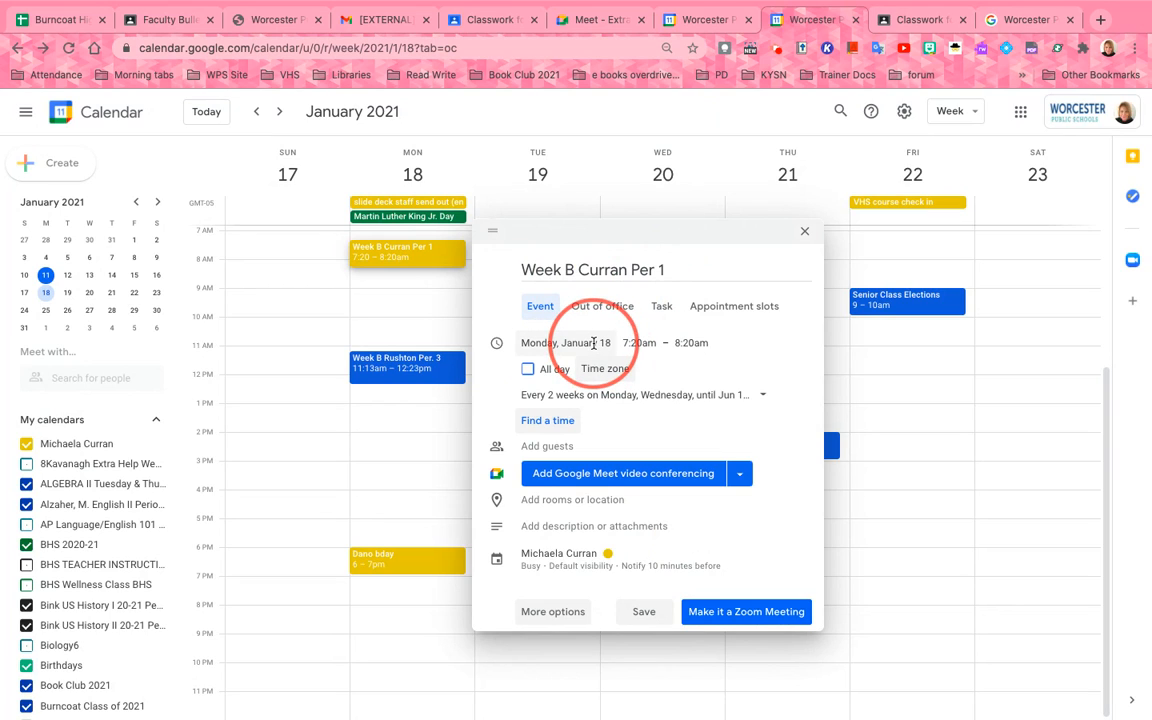
Change the event's end time to 8:30am
{"action": "left_click", "coordinate": [687, 343]}
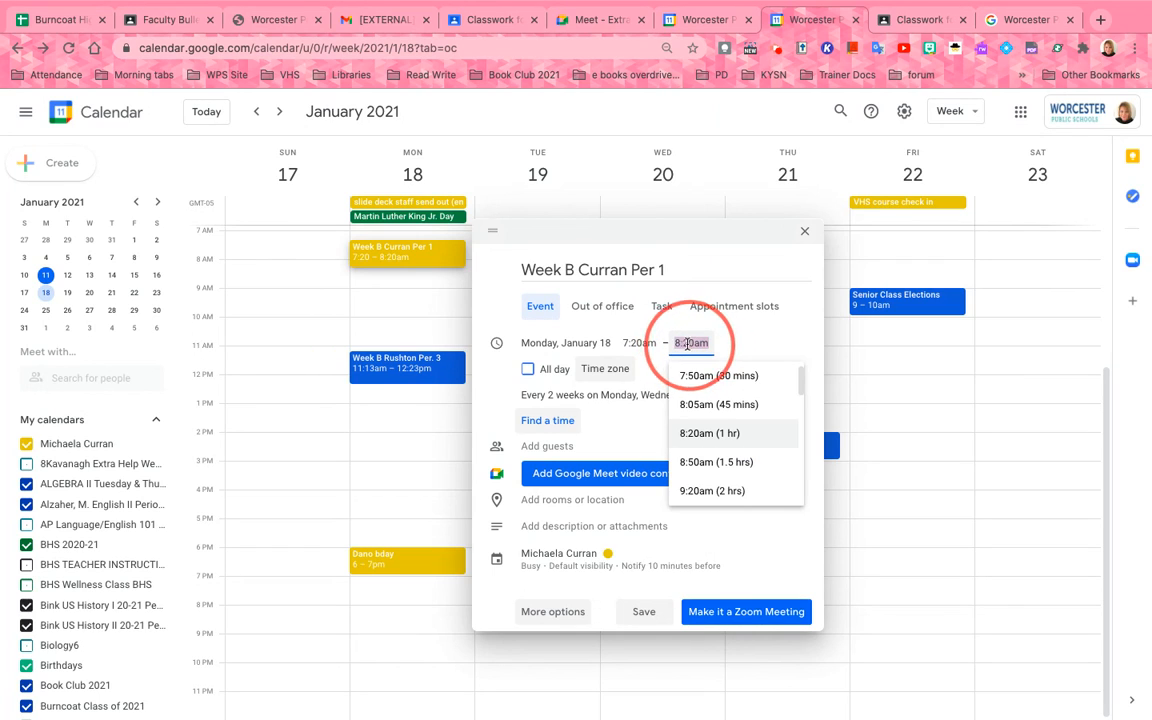
{"action": "left_click", "coordinate": [687, 343]}
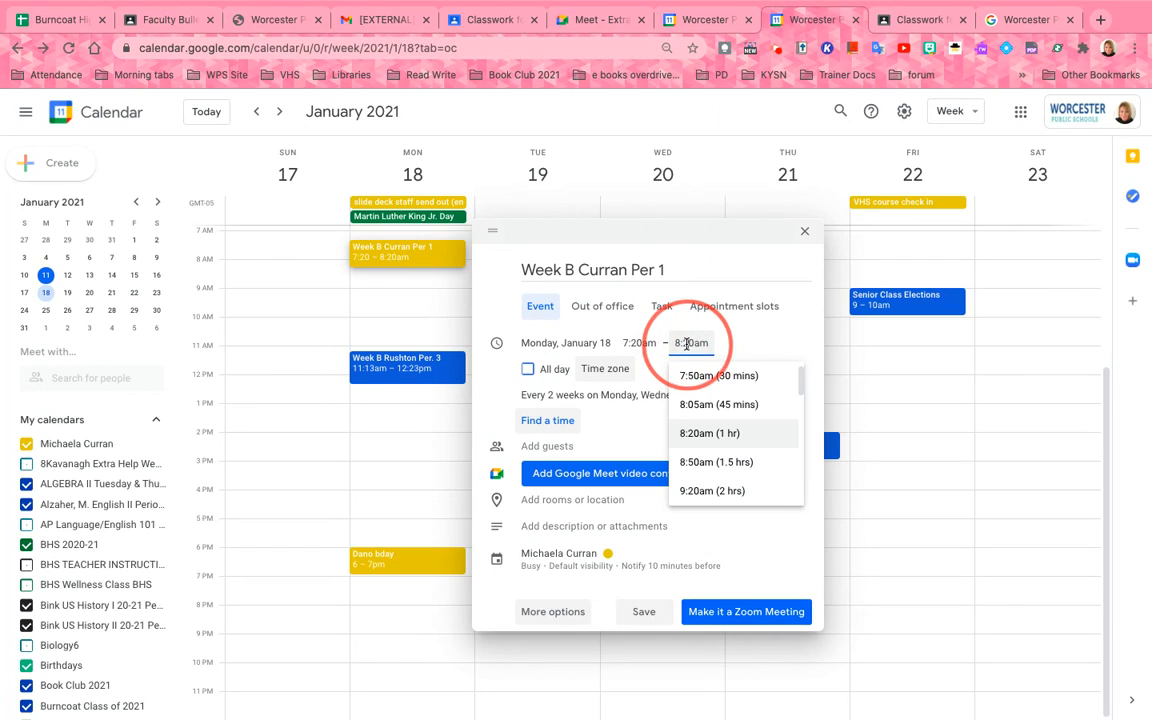
{"action": "key", "text": "BackSpace"}
{"action": "type", "text": "3"}
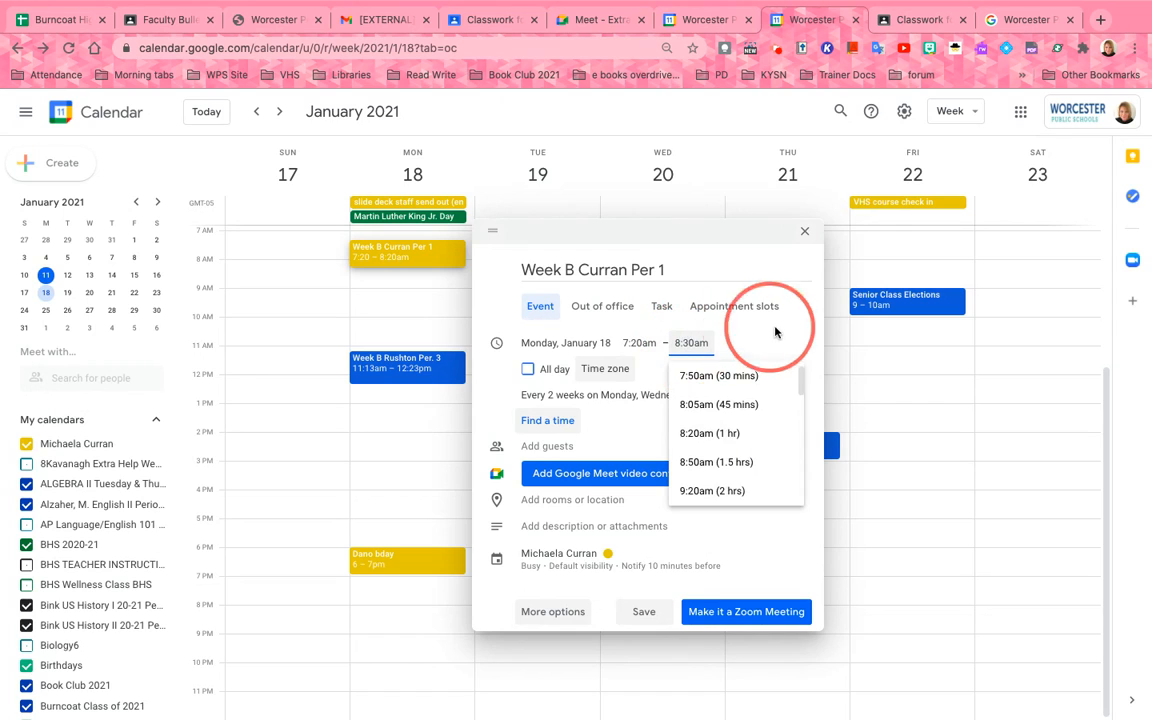
{"action": "left_click", "coordinate": [779, 336]}
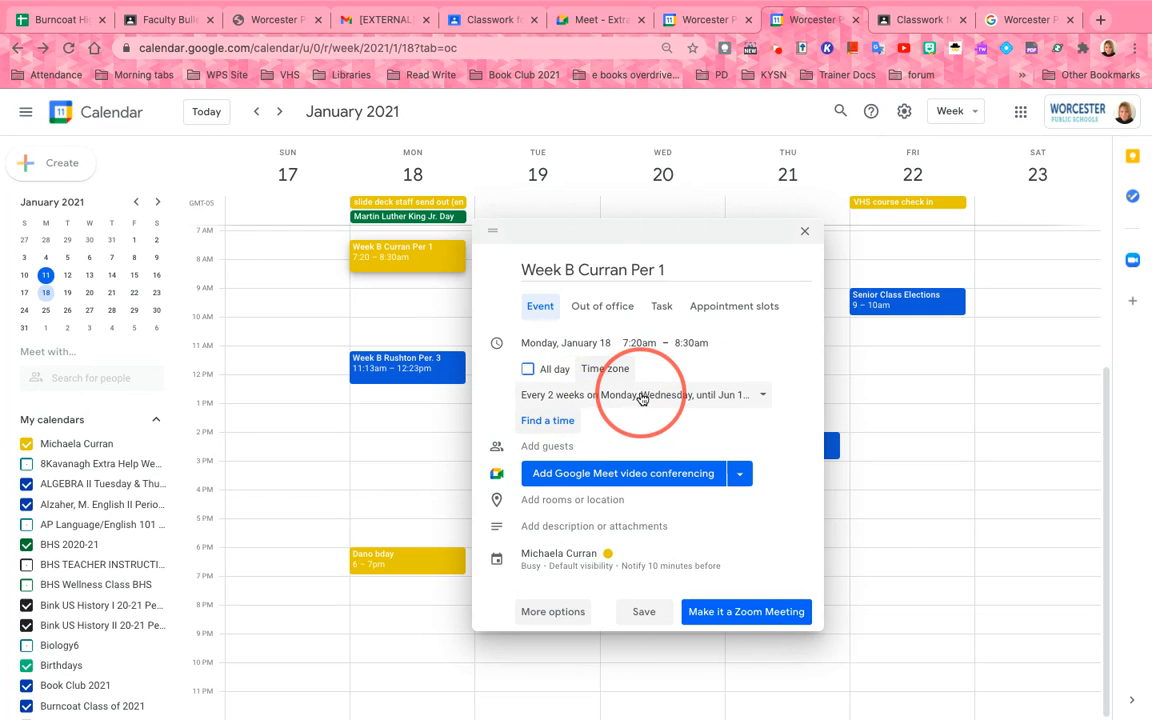
Invite the VHS Period 1 class calendar as a guest
{"action": "left_click", "coordinate": [572, 445]}
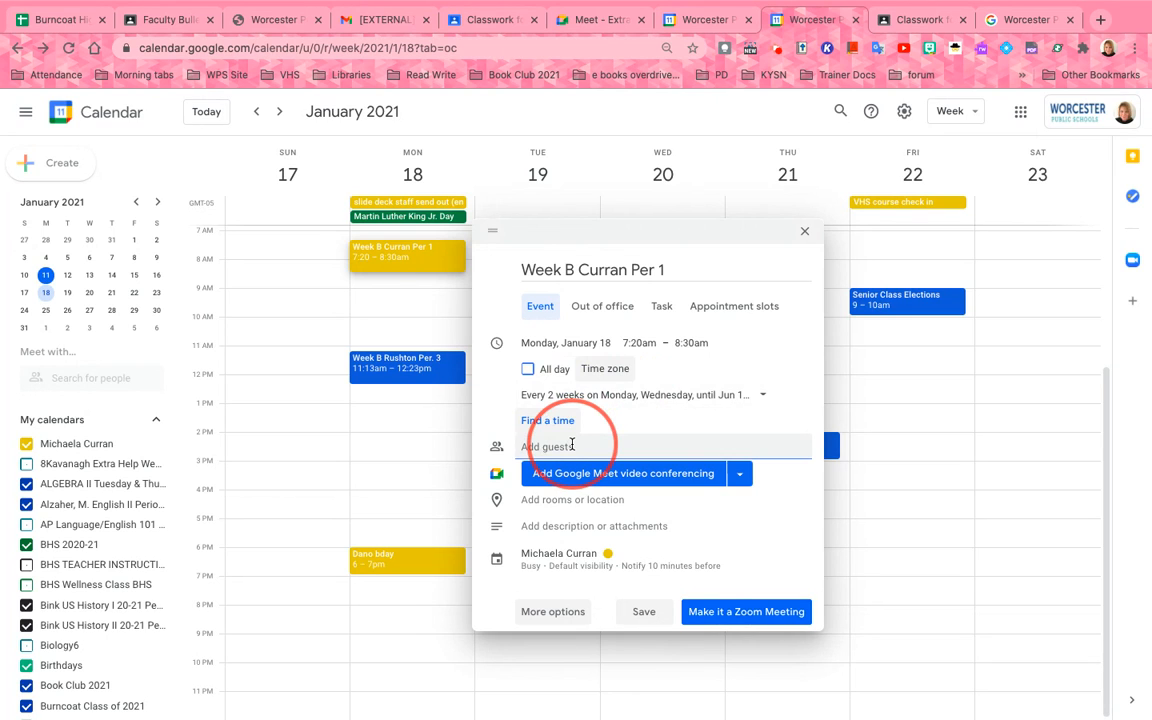
{"action": "type", "text": "vhs"}
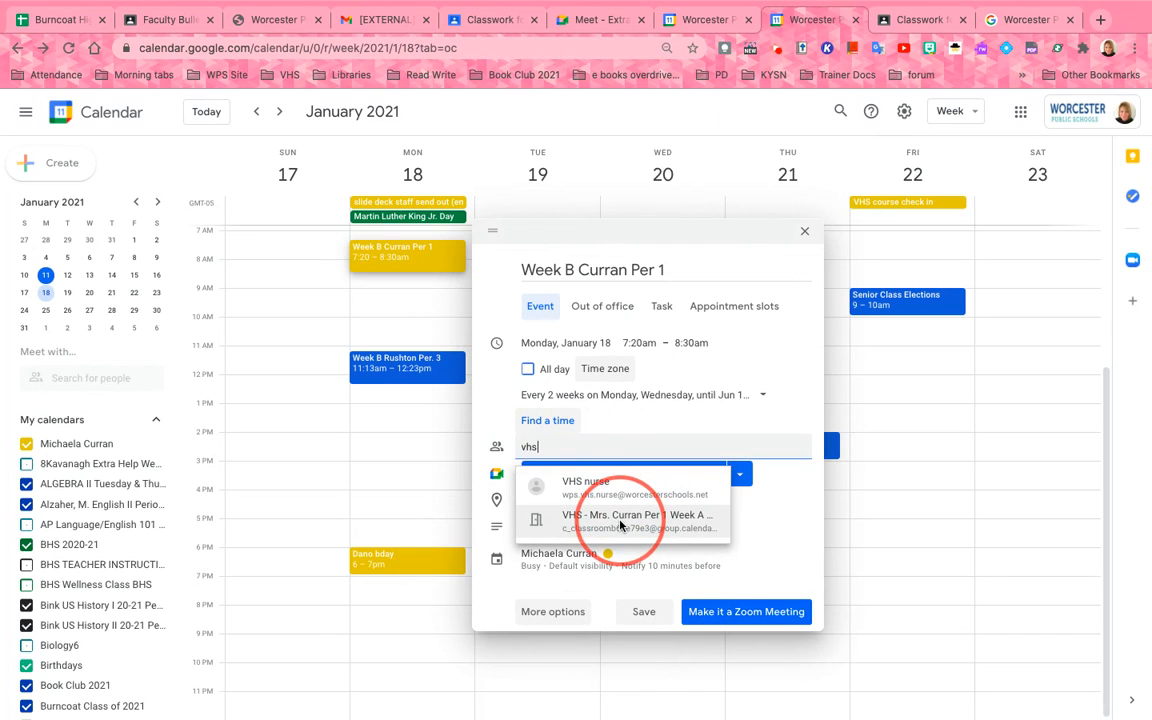
{"action": "left_click", "coordinate": [620, 522]}
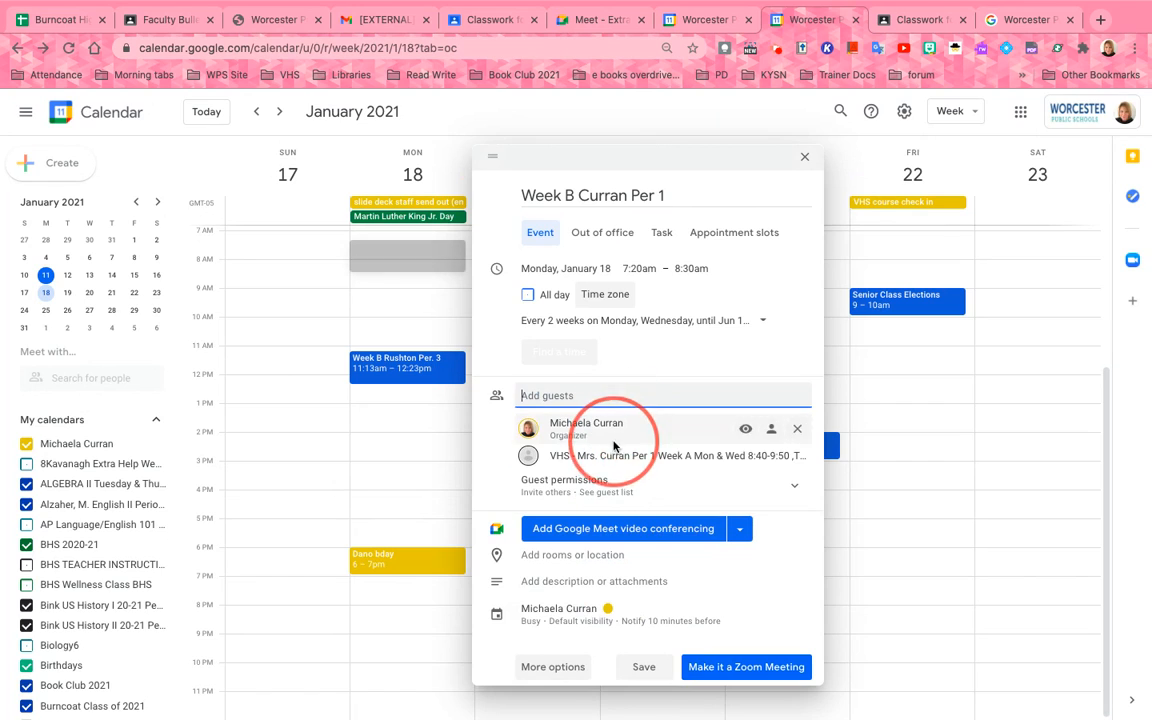
Remove guest permissions to invite others and to see the guest list
{"action": "left_click", "coordinate": [704, 480]}
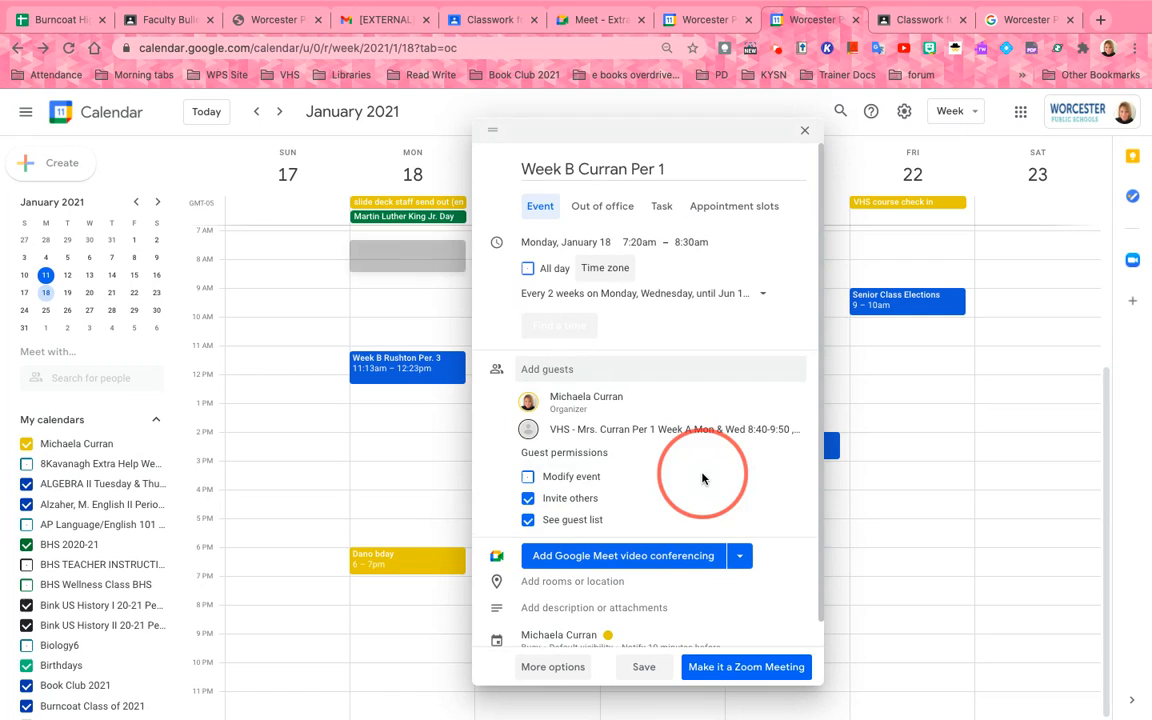
{"action": "left_click", "coordinate": [527, 498]}
{"action": "left_click", "coordinate": [528, 519]}
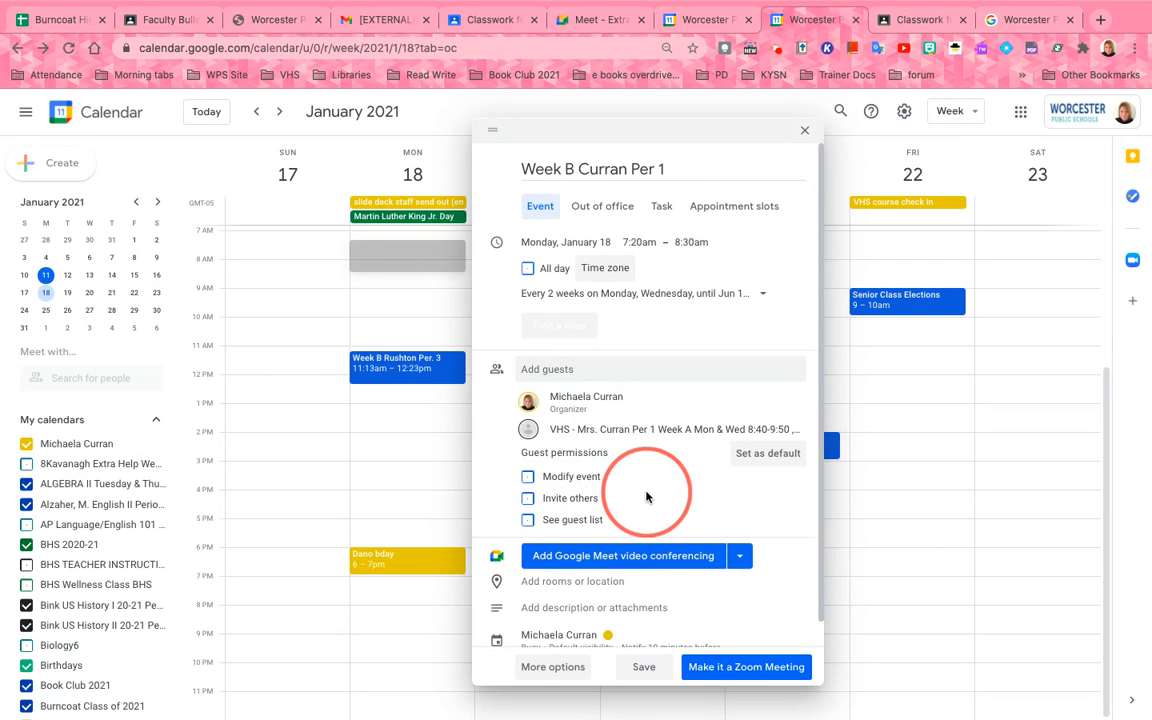
{"action": "scroll", "coordinate": [683, 493], "scroll_direction": "down", "scroll_amount": 2}
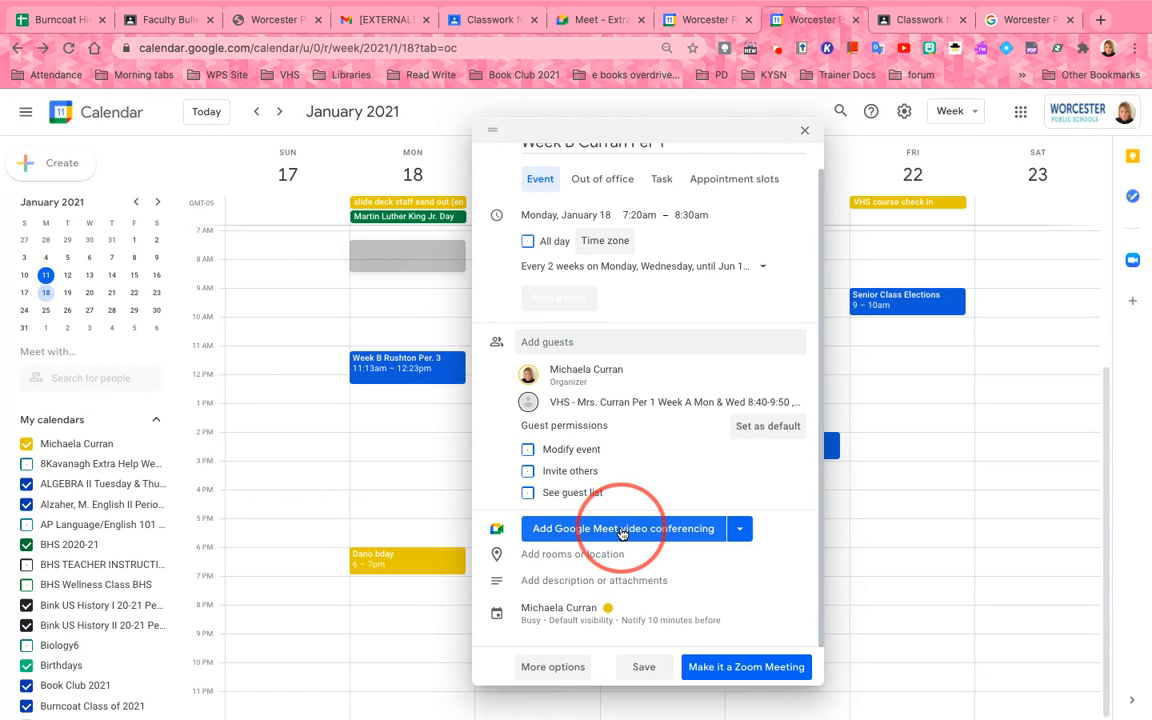
Put the Week B draft event on the VHS Per 1 class calendar
{"action": "left_click", "coordinate": [560, 610]}
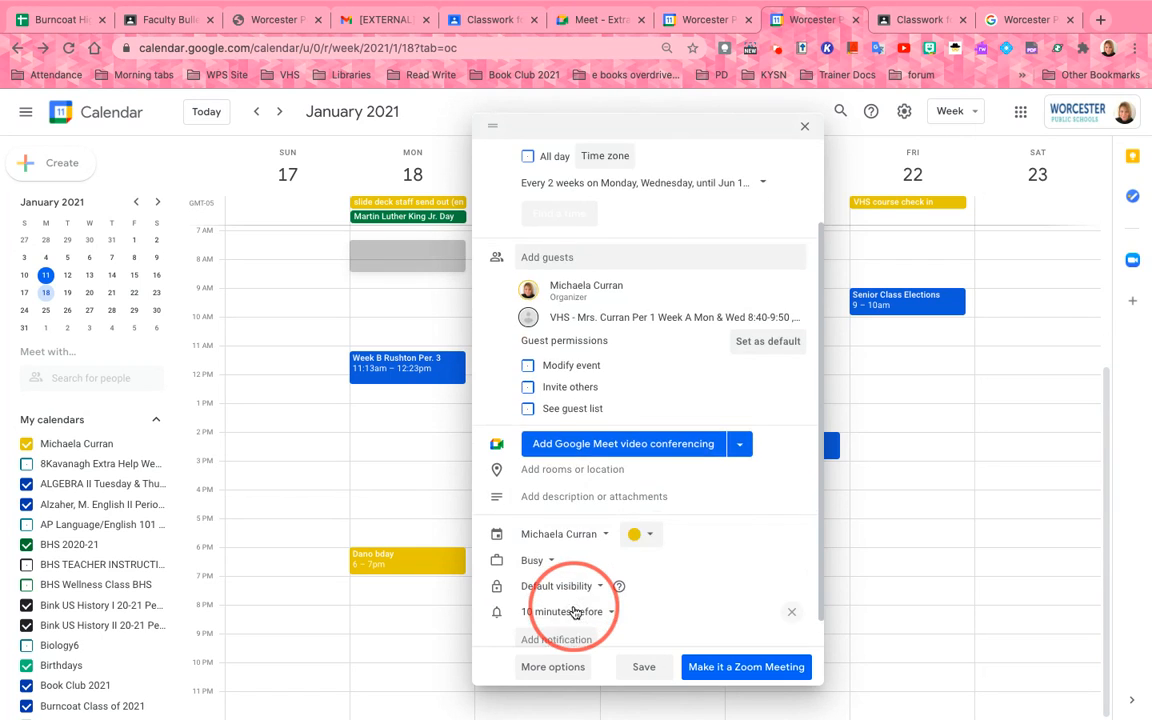
{"action": "left_click", "coordinate": [572, 534]}
{"action": "scroll", "coordinate": [598, 589], "scroll_direction": "down", "scroll_amount": 1}
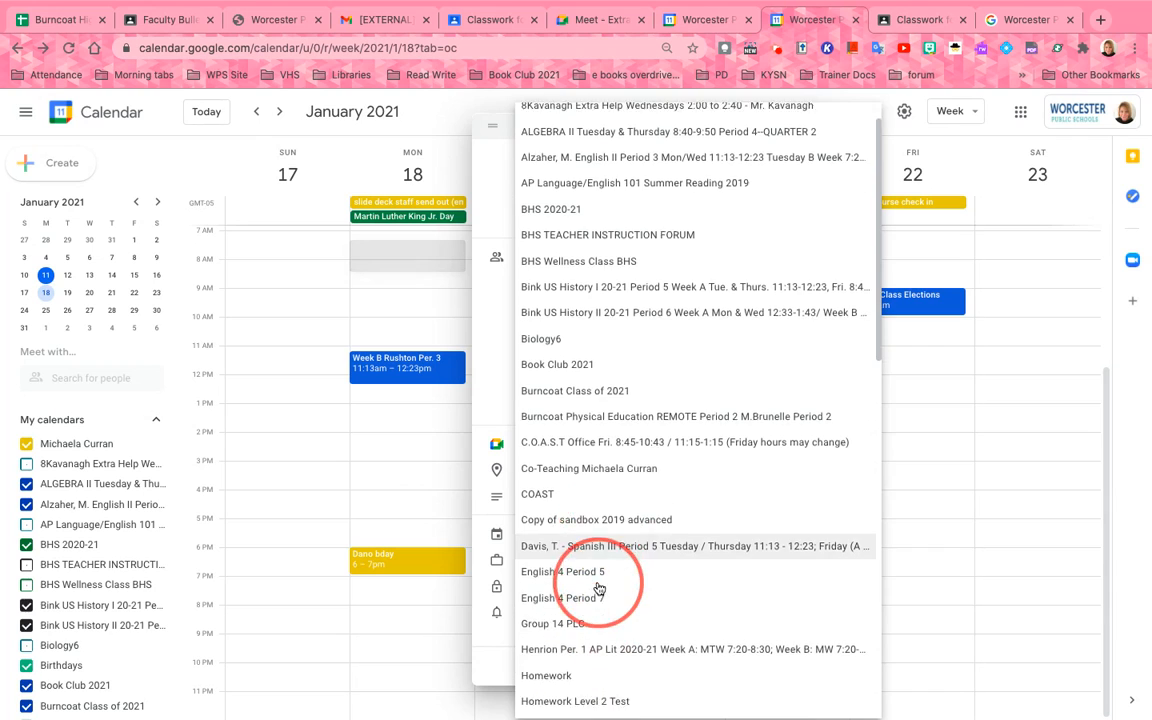
{"action": "scroll", "coordinate": [598, 589], "scroll_direction": "down", "scroll_amount": 10}
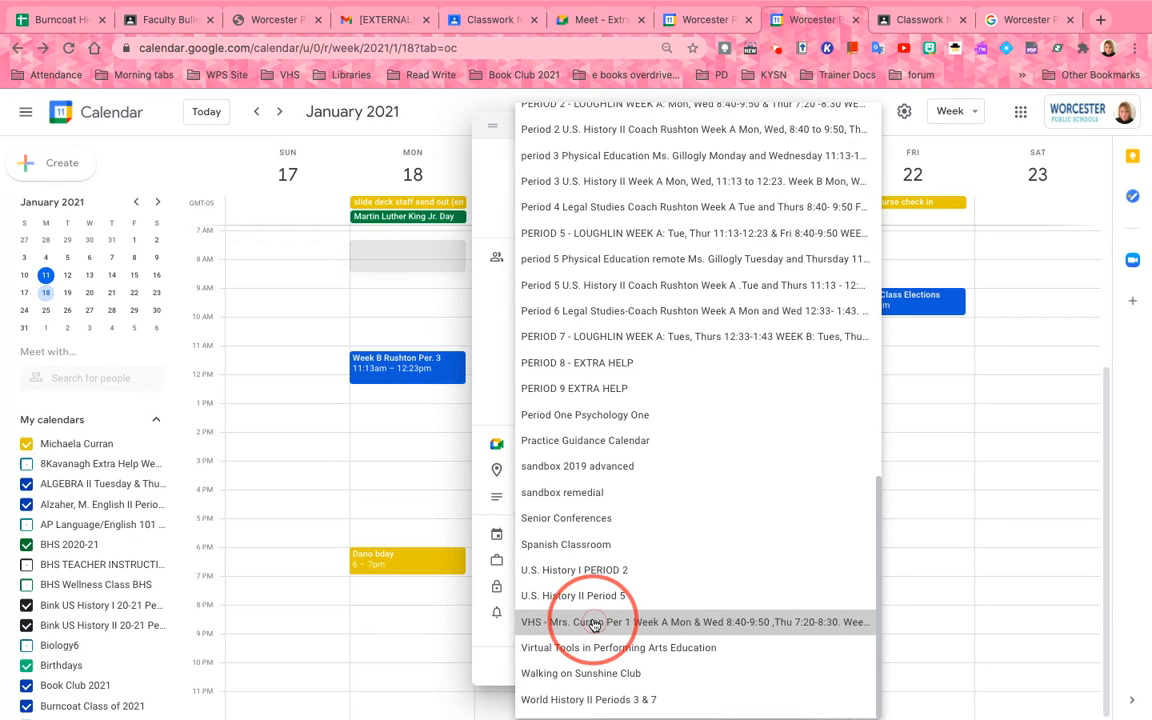
{"action": "left_click", "coordinate": [594, 624]}
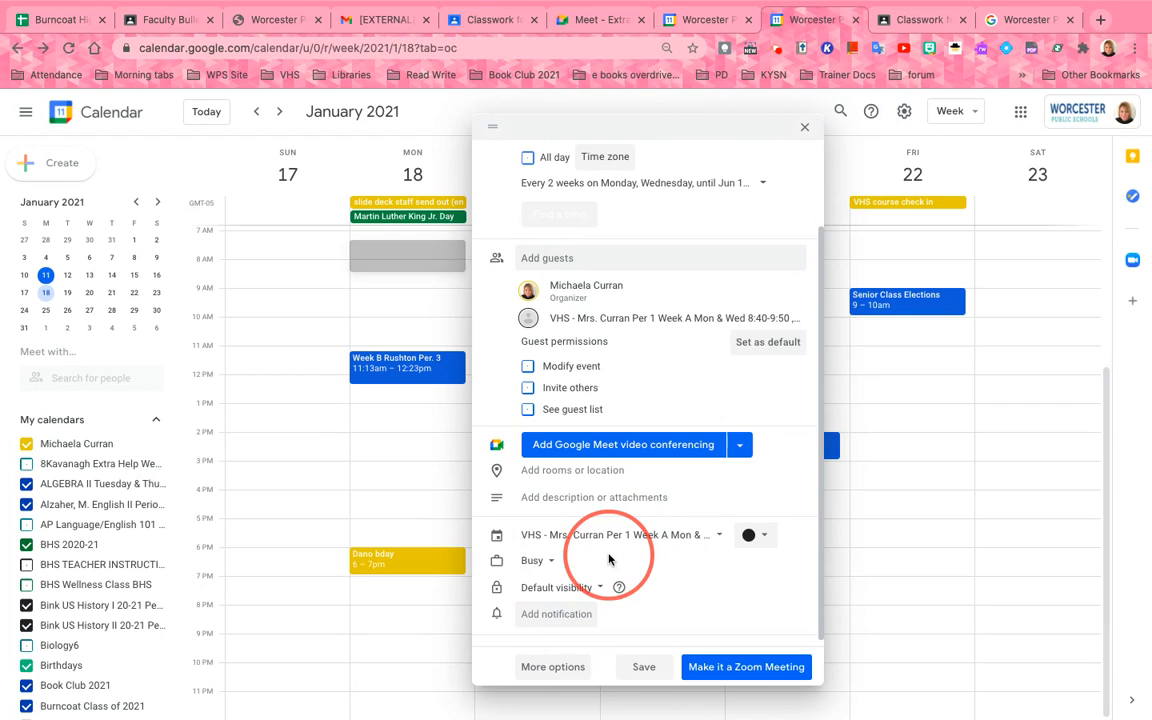
Add a notification 5 minutes before the event
{"action": "left_click", "coordinate": [561, 613]}
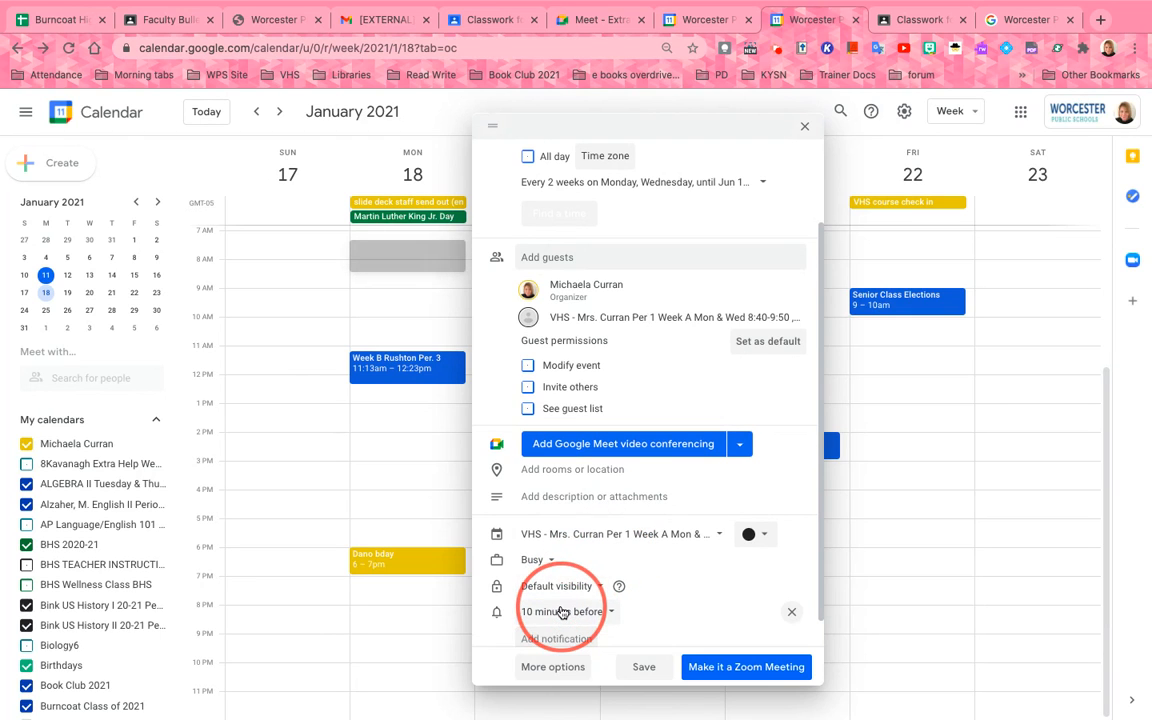
{"action": "left_click", "coordinate": [553, 612]}
{"action": "left_click", "coordinate": [562, 532]}
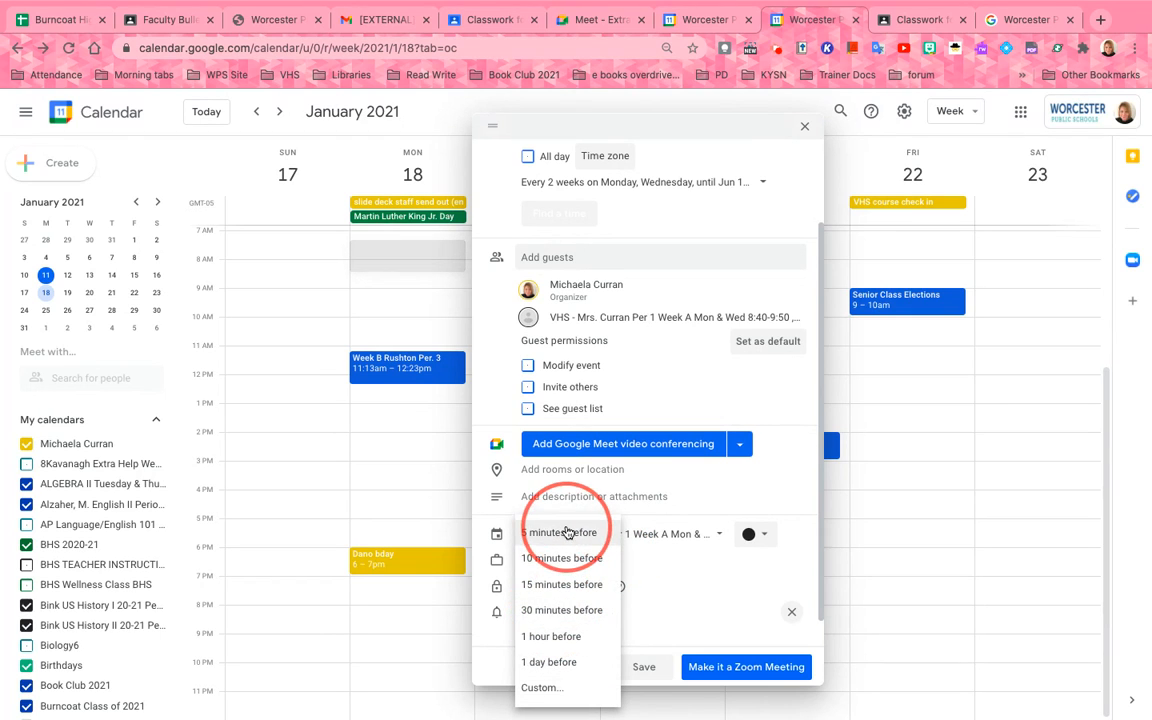
{"action": "scroll", "coordinate": [664, 607], "scroll_direction": "down", "scroll_amount": 1}
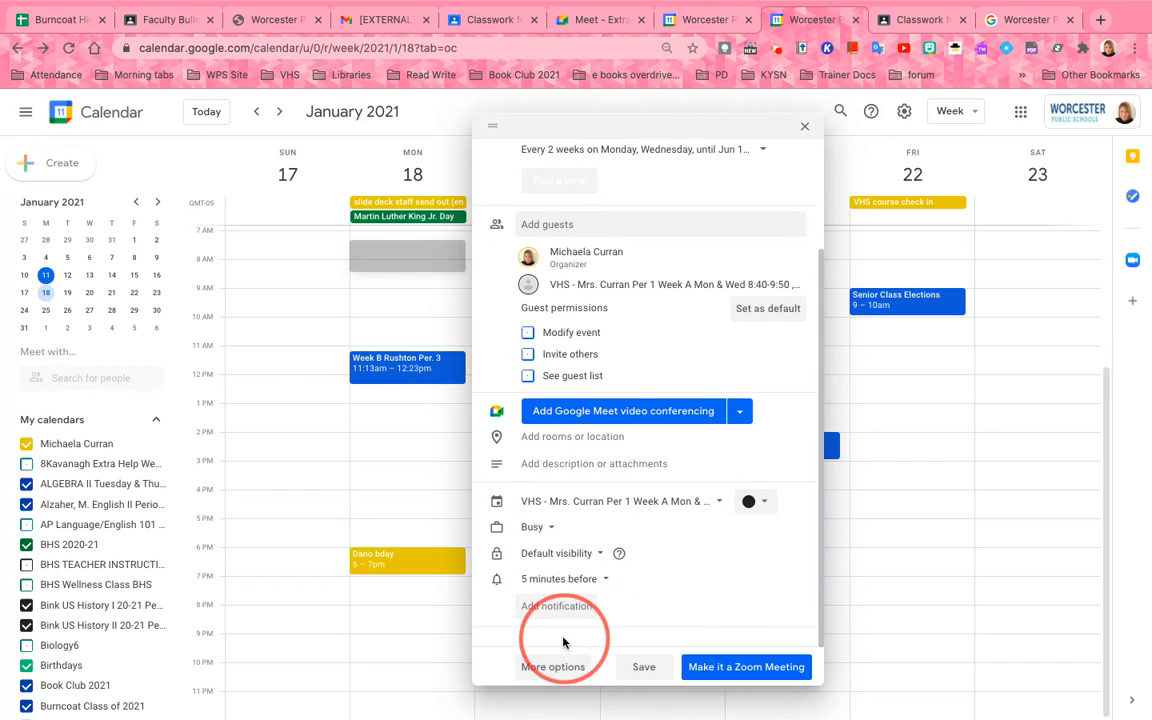
Paste the class Meet link into the Week B Curran Per 1 event description and save it
{"action": "left_click", "coordinate": [550, 666]}
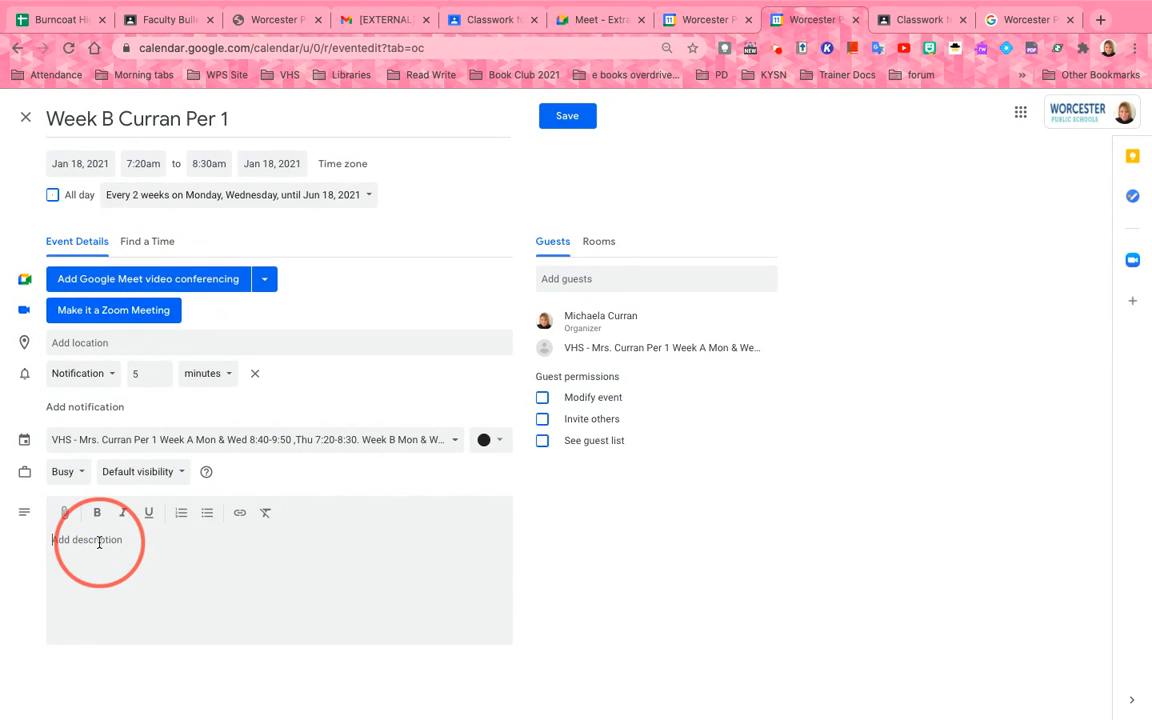
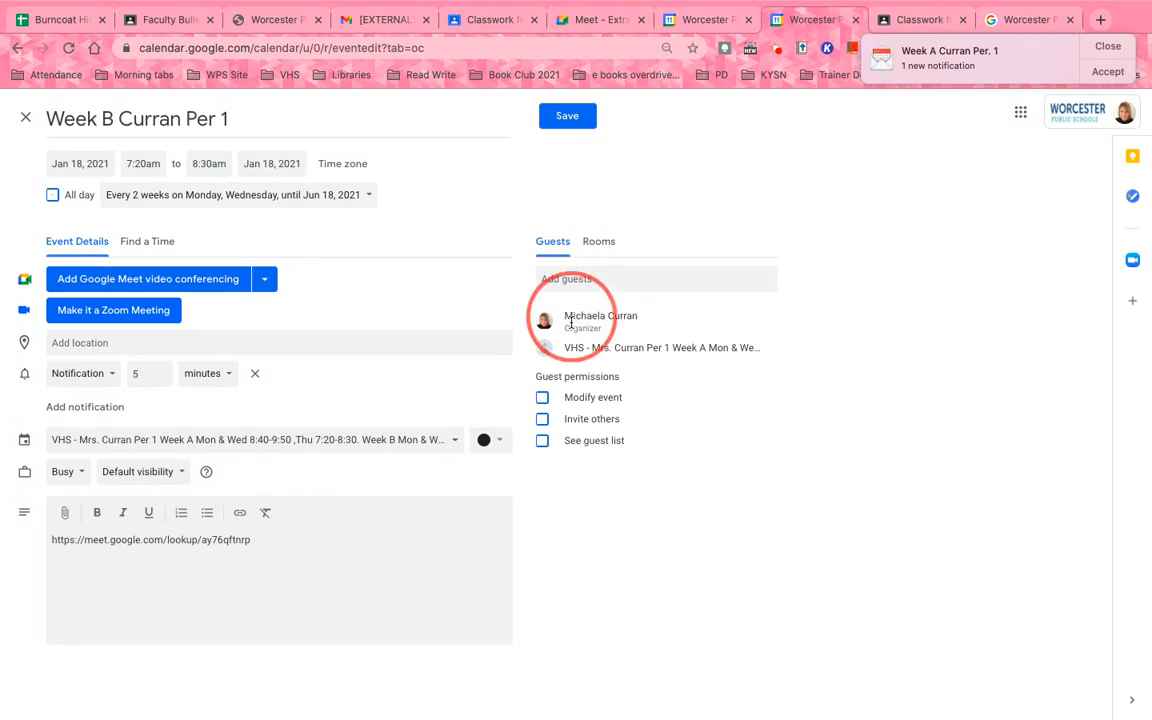
{"action": "mouse_move", "coordinate": [570, 344]}
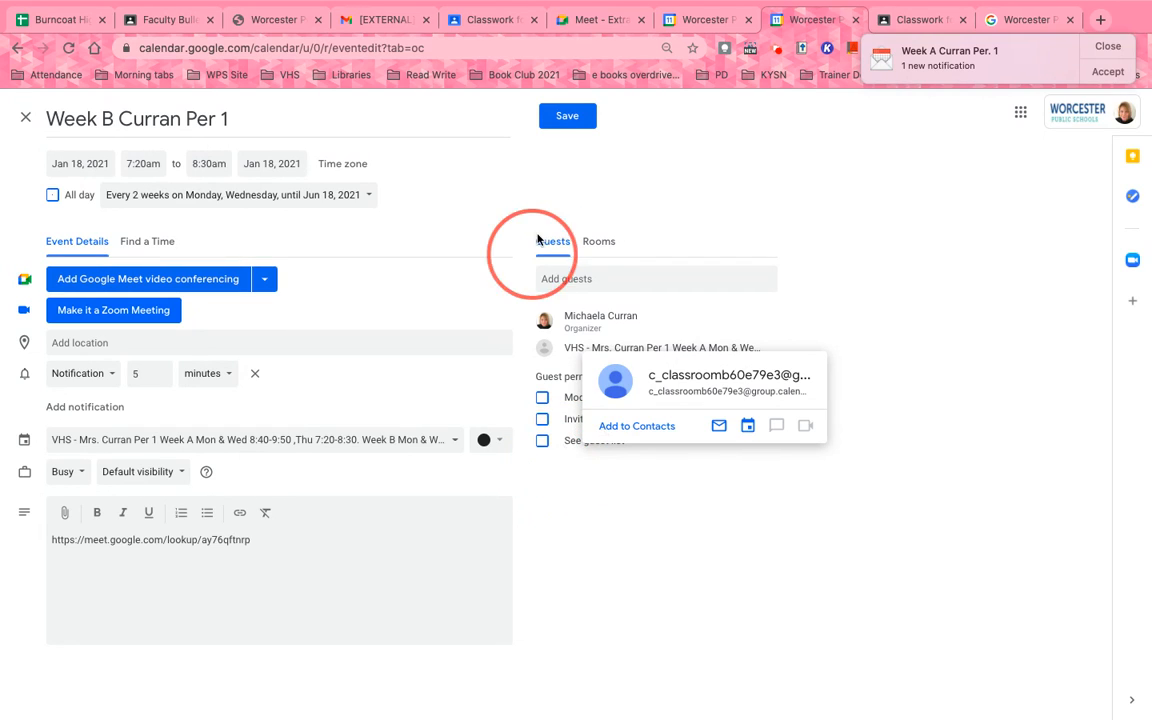
{"action": "left_click", "coordinate": [568, 118]}
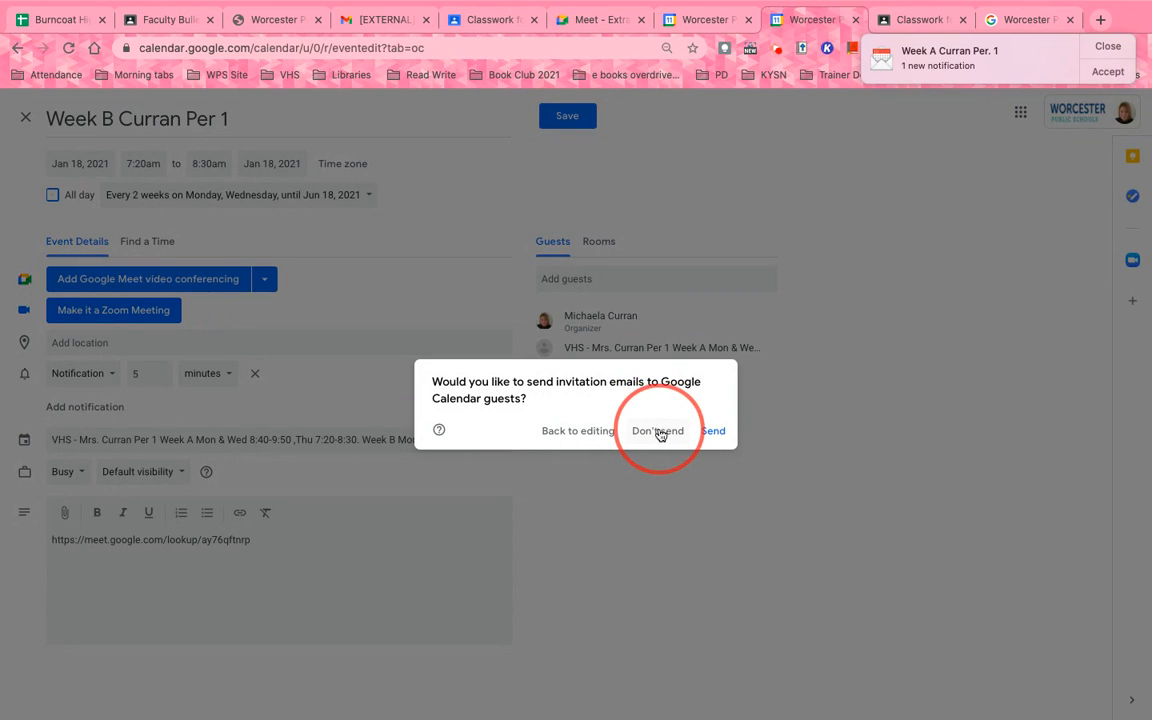
Save without emailing guests, then verify the Monday/Wednesday 7:20–8:30am events continue through February 1 and 3
{"action": "left_click", "coordinate": [658, 431]}
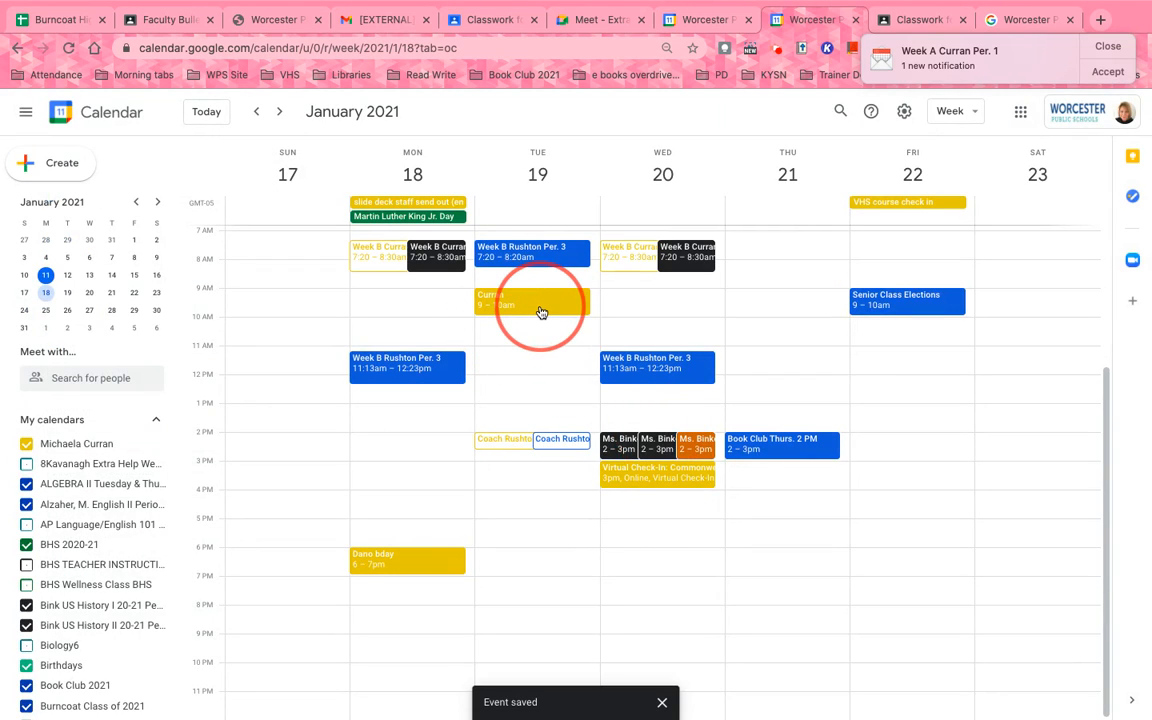
{"action": "left_click", "coordinate": [441, 258]}
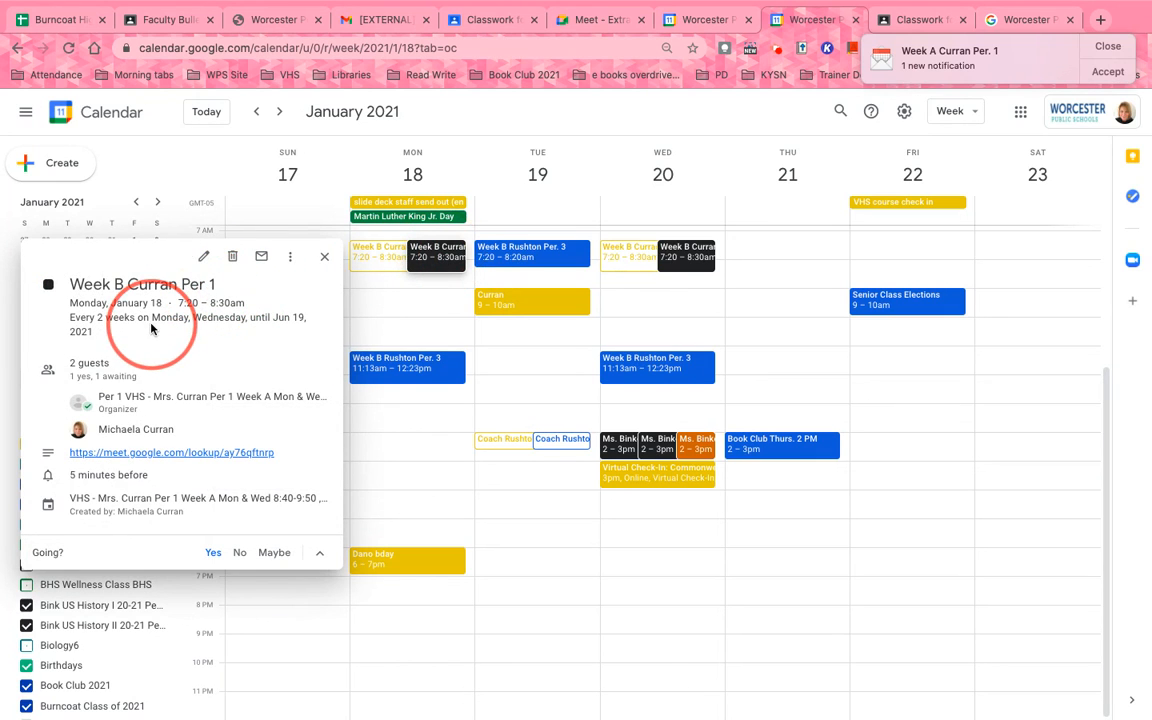
{"action": "left_click", "coordinate": [692, 257]}
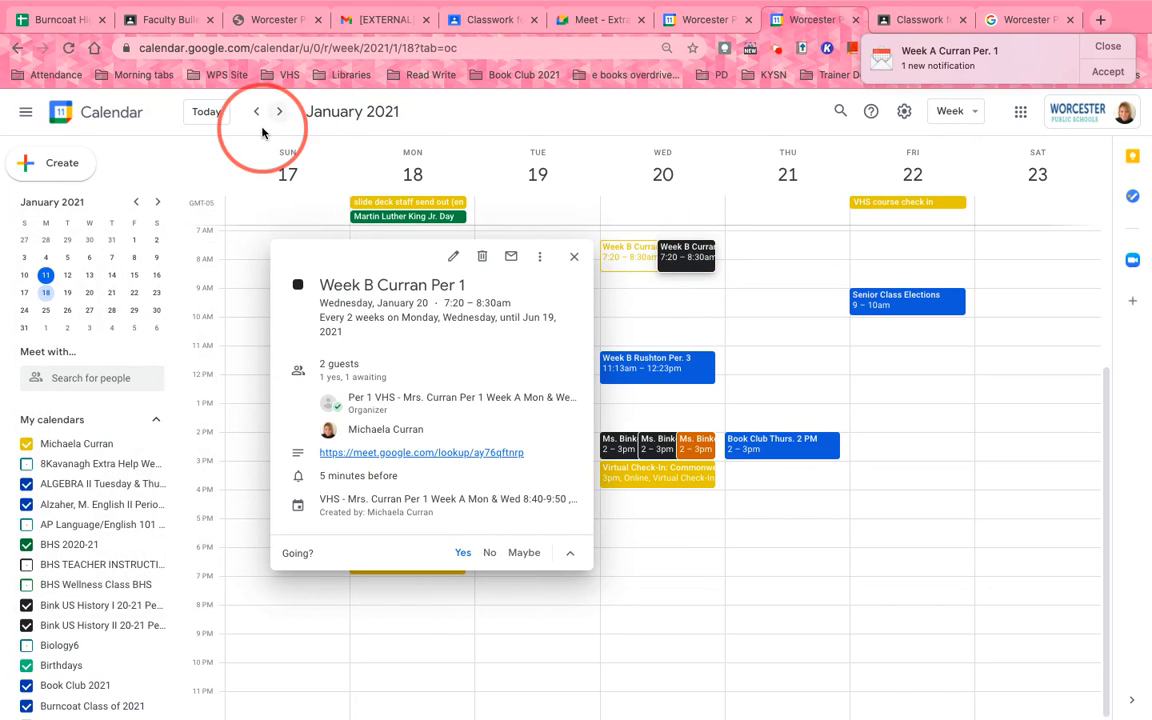
{"action": "left_click", "coordinate": [282, 117]}
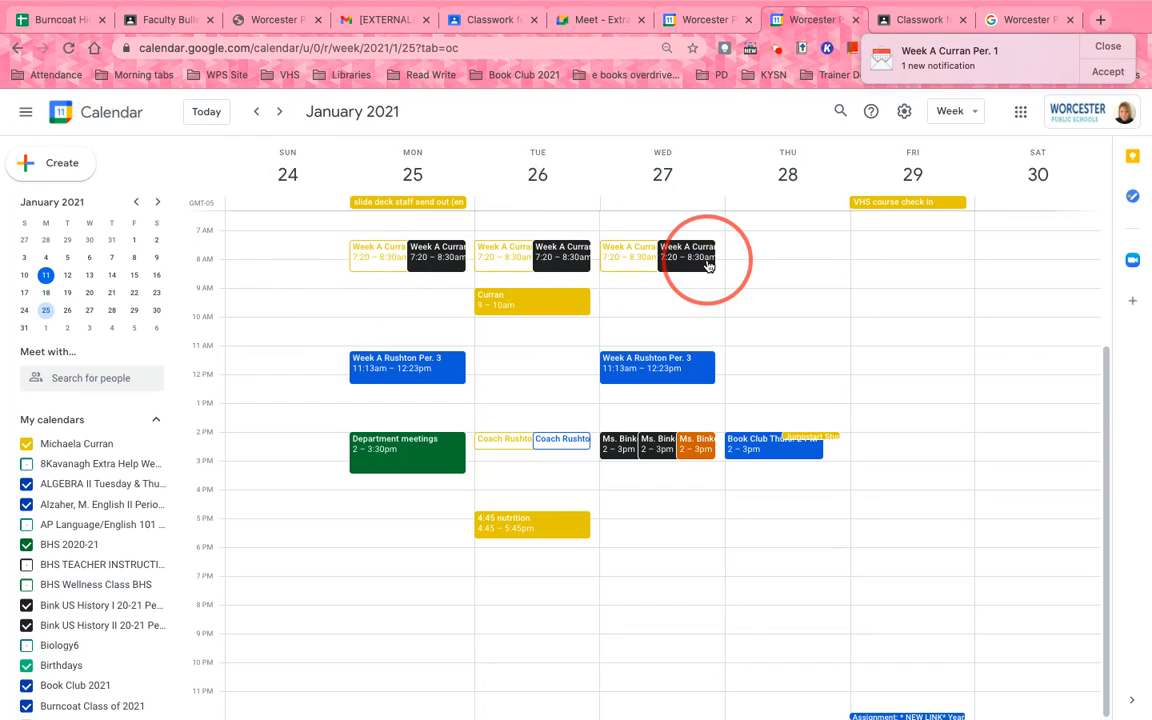
{"action": "left_click", "coordinate": [283, 113]}
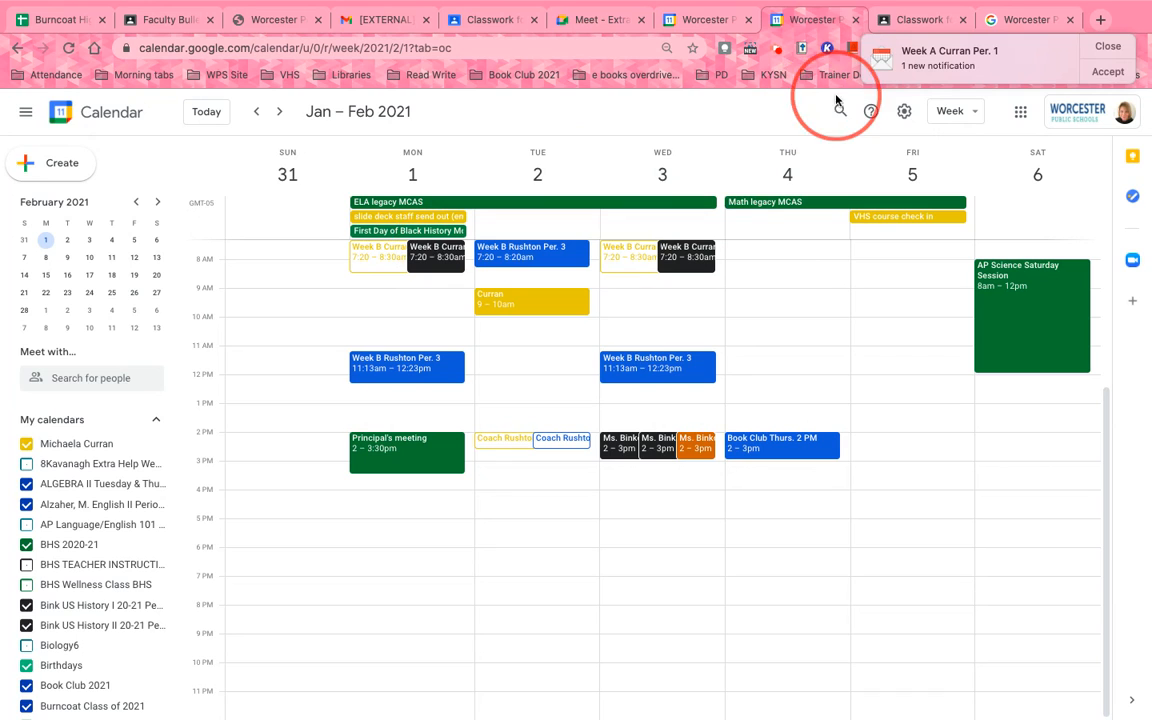
Start a new Classwork material titled 'Week B "Meet" M/W 7:20 - 8:30 am'
{"action": "left_click", "coordinate": [902, 19]}
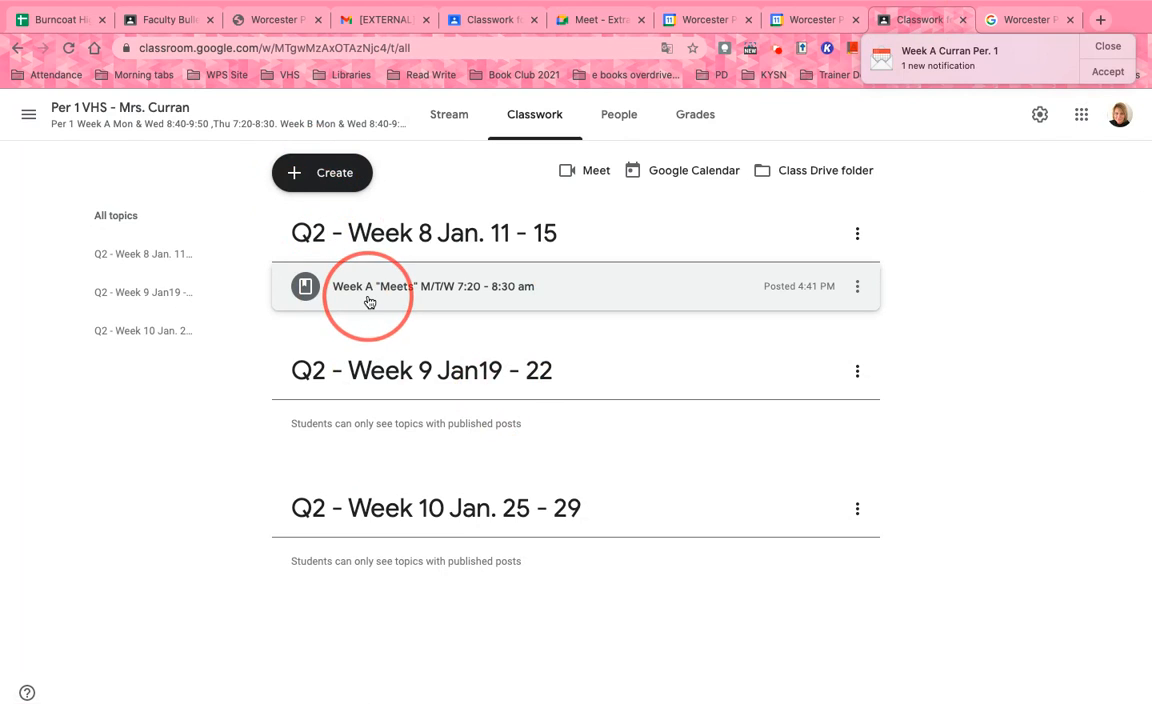
{"action": "left_click", "coordinate": [336, 174]}
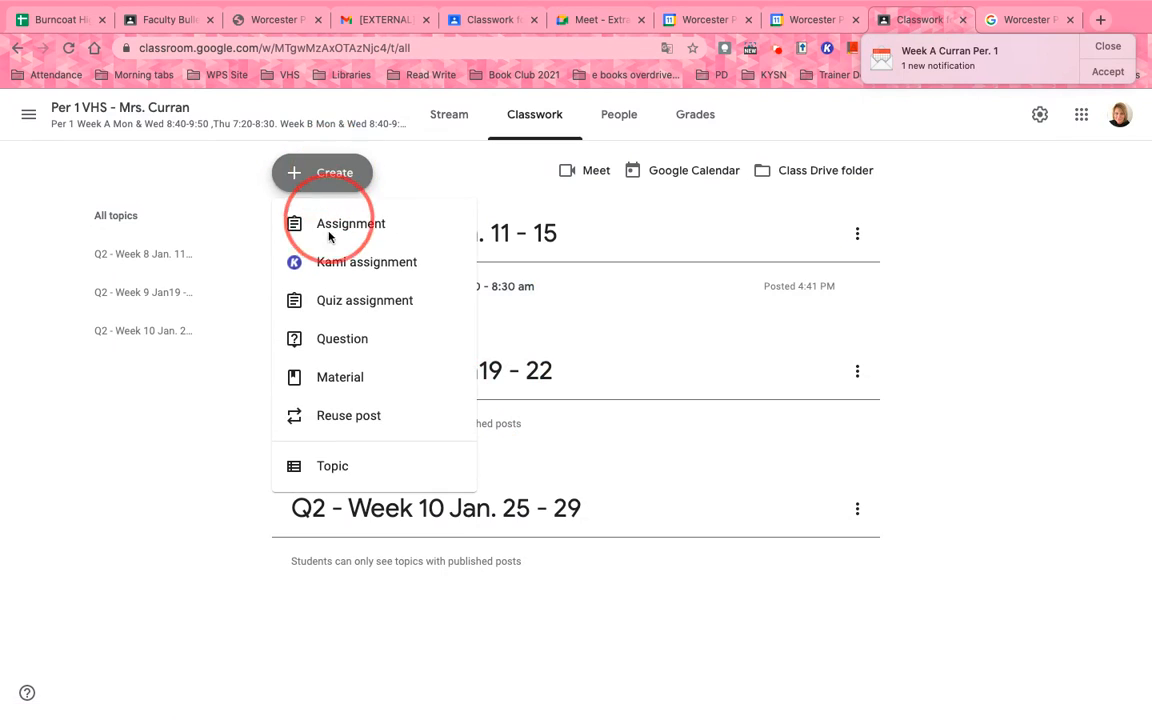
{"action": "left_click", "coordinate": [344, 376]}
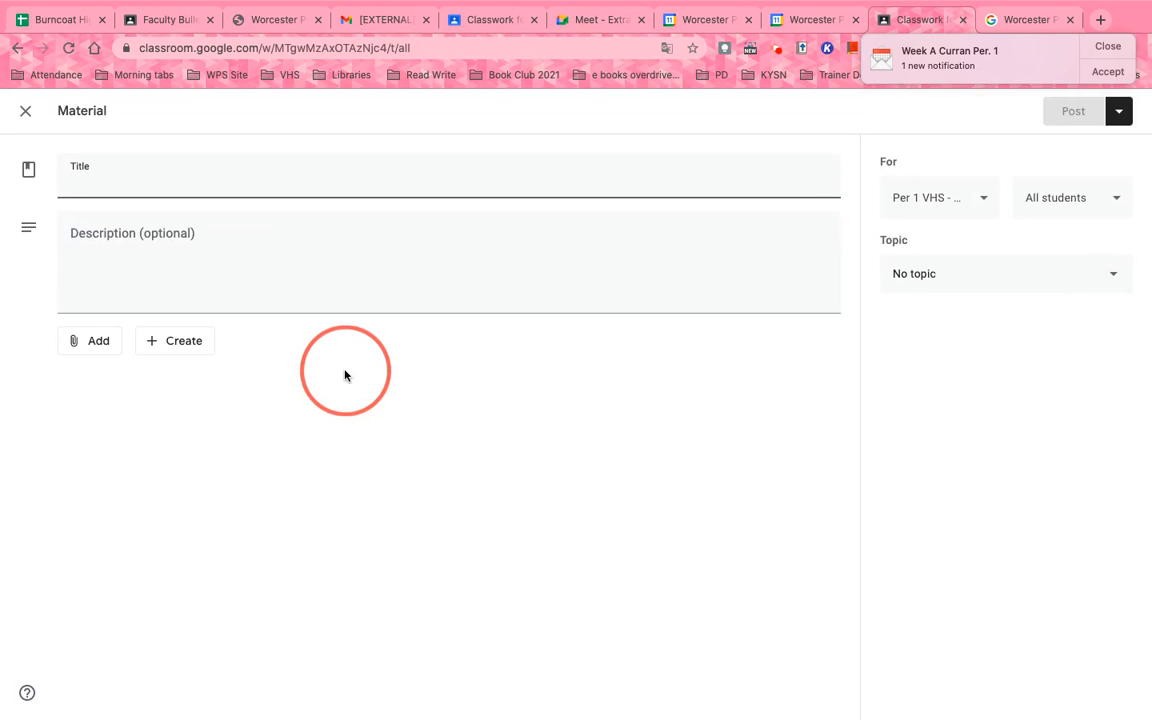
{"action": "type", "text": "Week B \"Meet\" M/W 7:20 - 8:30 am"}
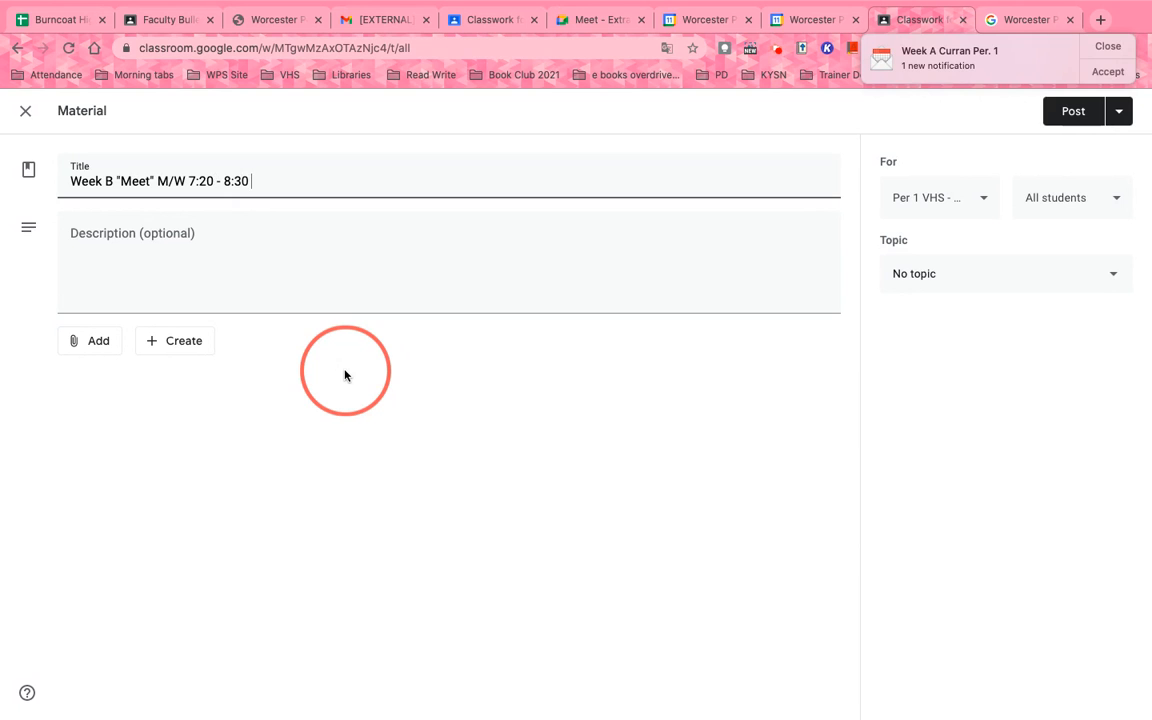
Attach the class Meet link to the material
{"action": "left_click", "coordinate": [110, 343]}
{"action": "left_click", "coordinate": [120, 400]}
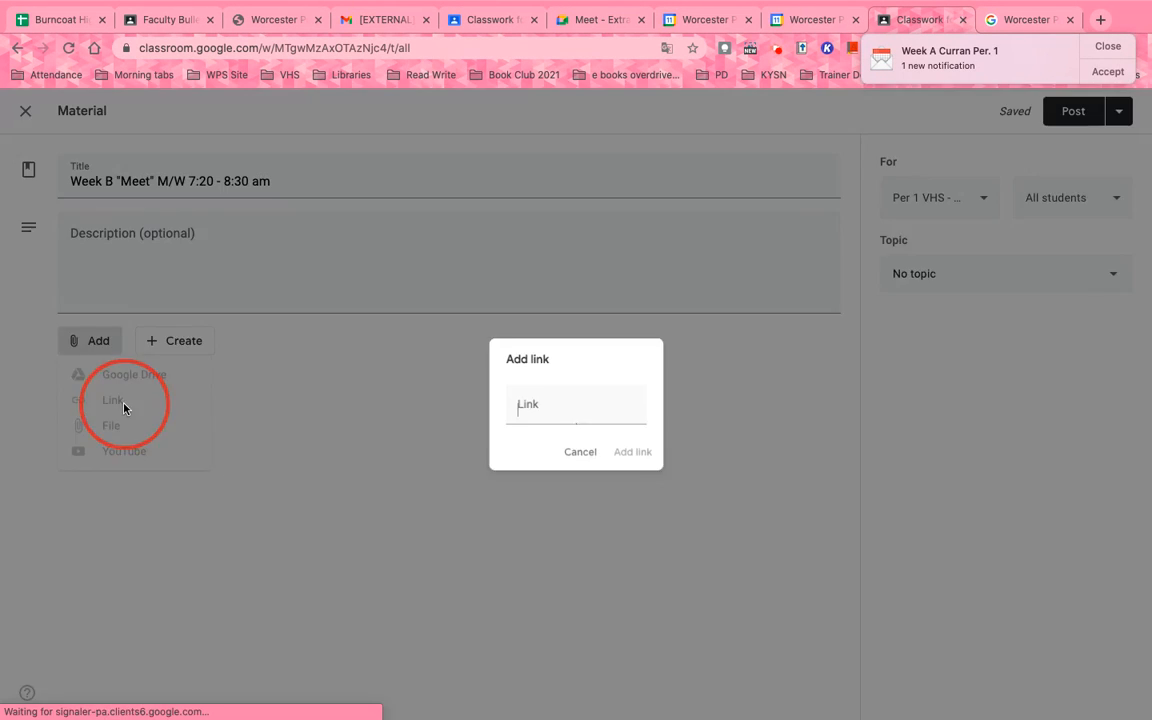
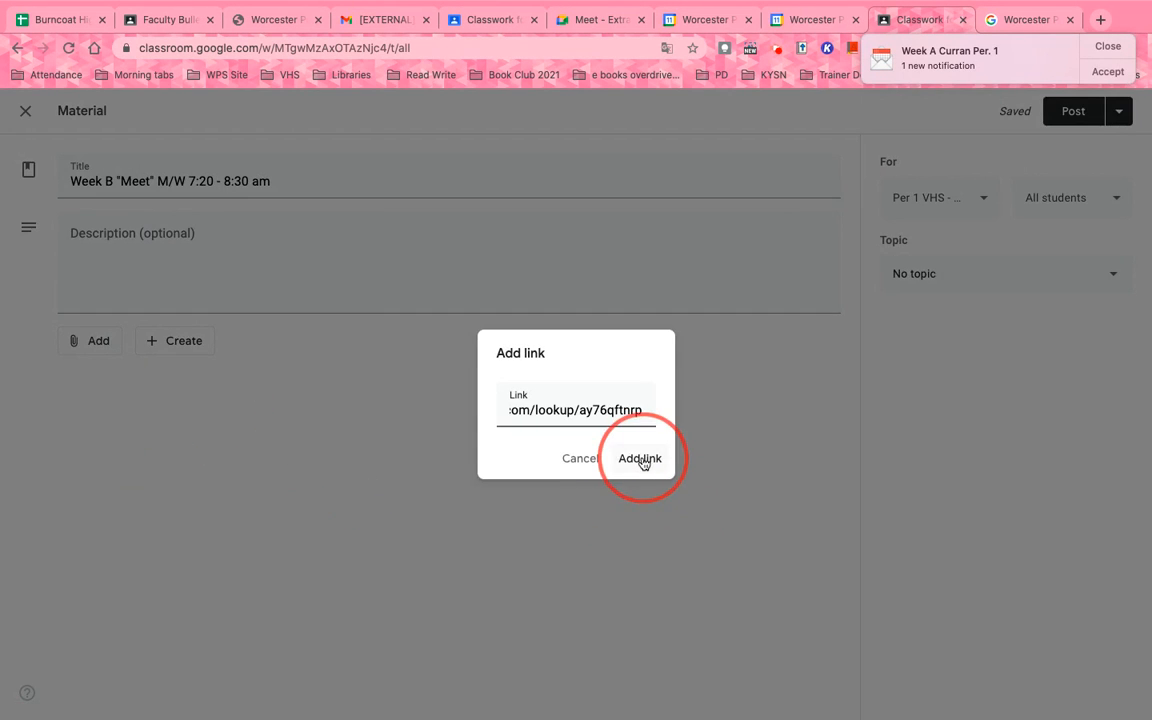
{"action": "left_click", "coordinate": [640, 458]}
Add a description, file it under Q2 - Week 9 Jan19 - 22, and post it
{"action": "left_click", "coordinate": [399, 258]}
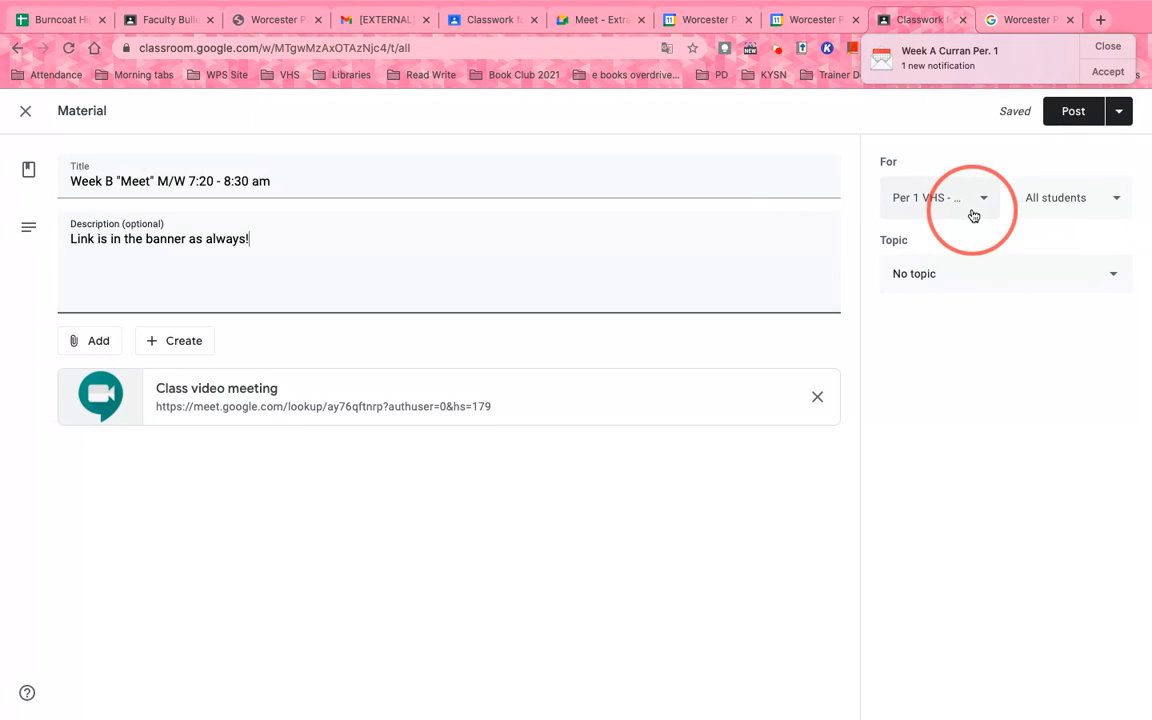
{"action": "left_click", "coordinate": [959, 270]}
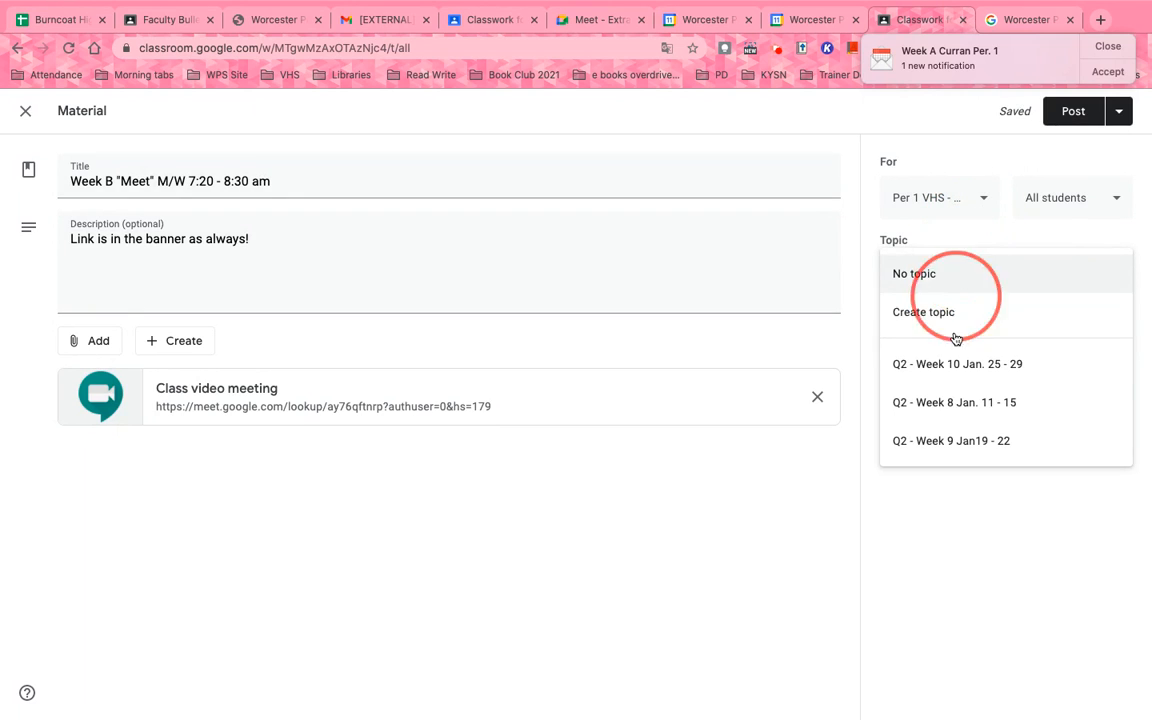
{"action": "left_click", "coordinate": [968, 436]}
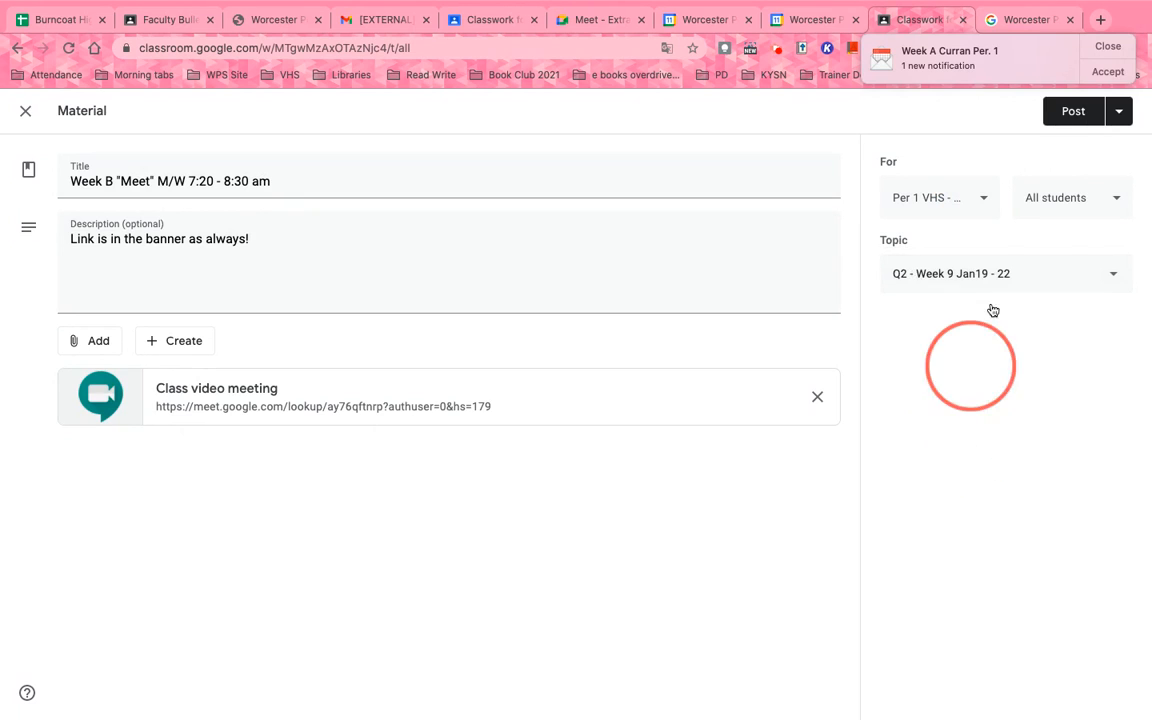
{"action": "left_click", "coordinate": [1076, 113]}
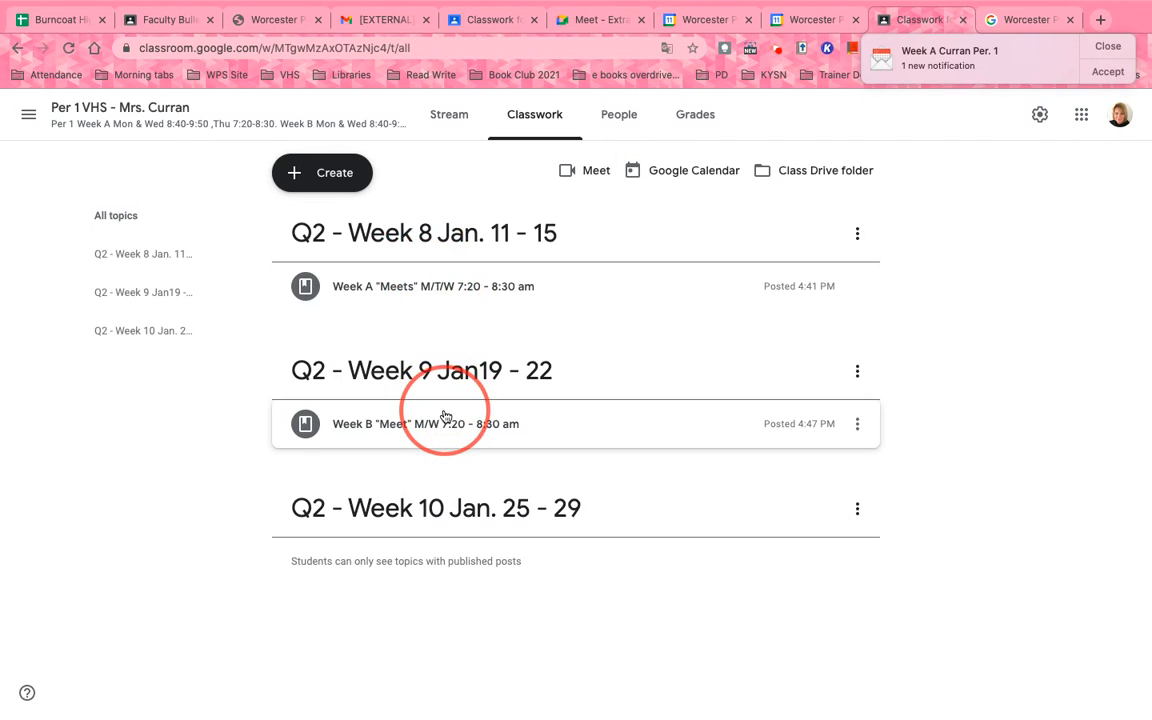
{"action": "left_click_drag", "start_coordinate": [450, 281], "coordinate": [438, 517]}
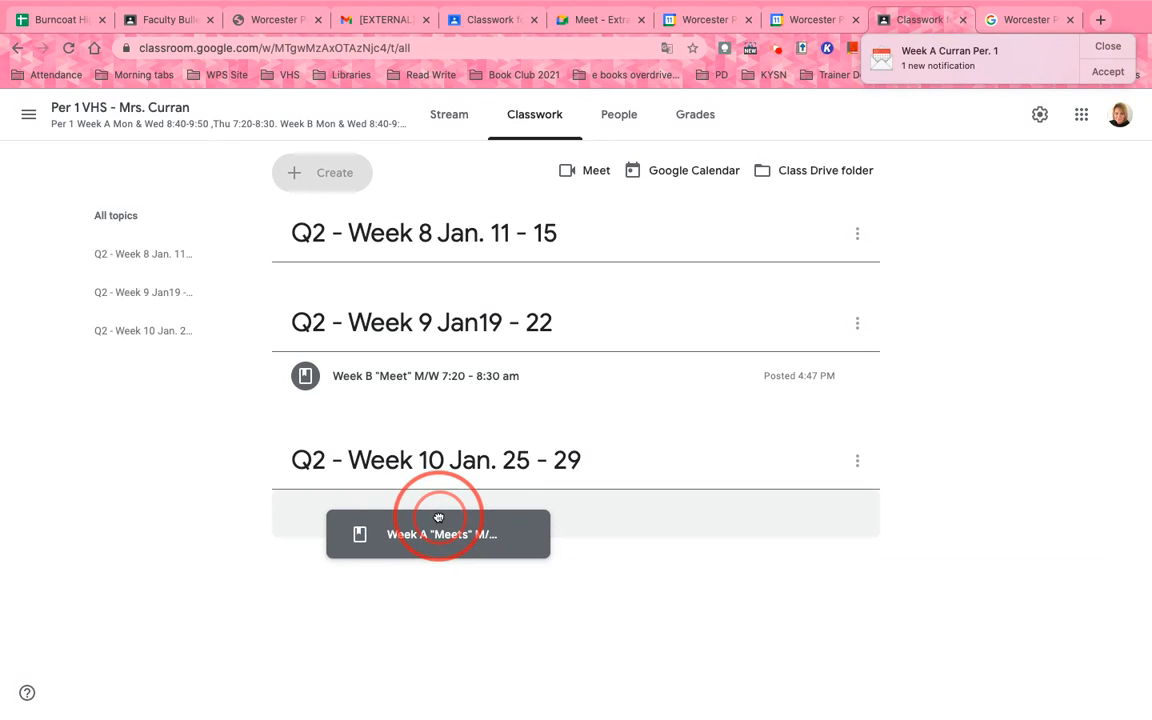
{"action": "left_click_drag", "start_coordinate": [438, 517], "coordinate": [450, 283]}
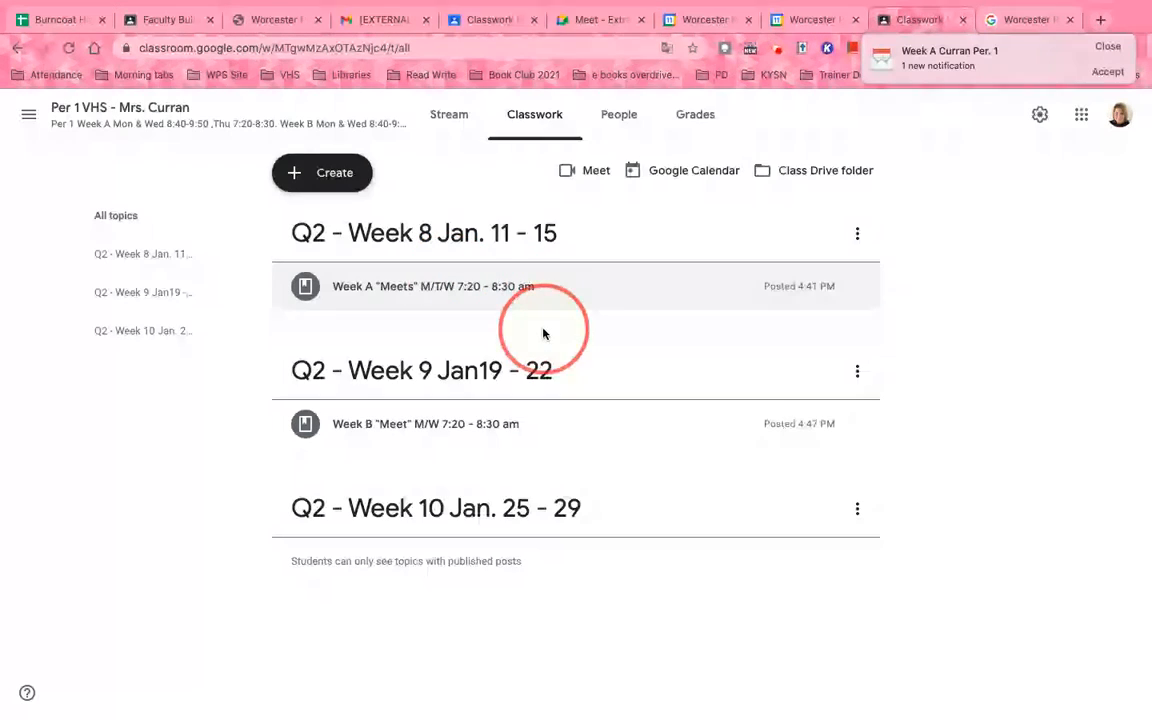
{"action": "left_click", "coordinate": [715, 172]}
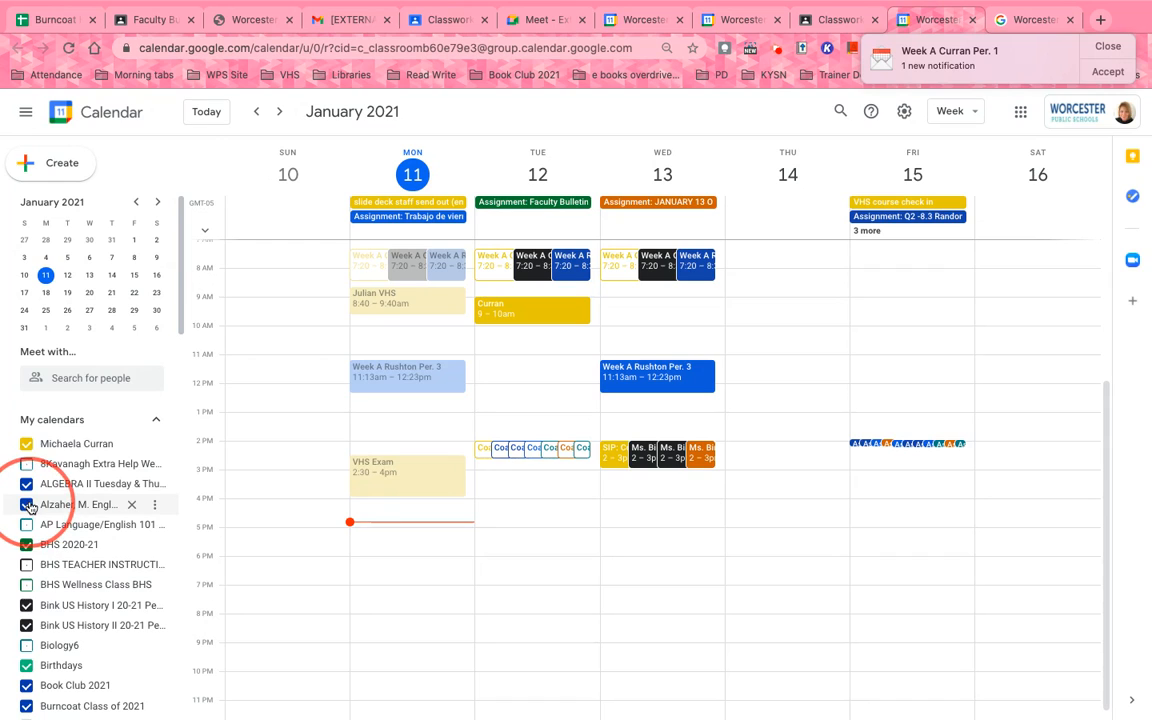
Hide the English II and ALGEBRA II calendars, then inspect a Tuesday 2 pm event
{"action": "left_click", "coordinate": [30, 506]}
{"action": "left_click", "coordinate": [37, 488]}
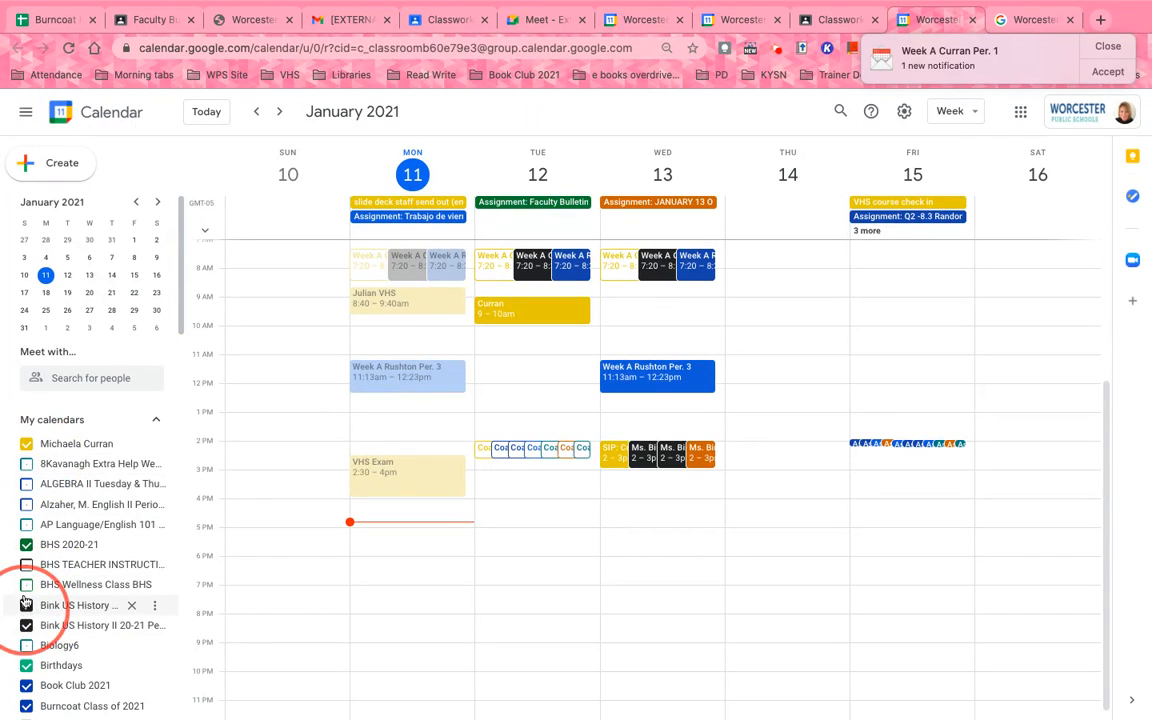
{"action": "left_click", "coordinate": [543, 450]}
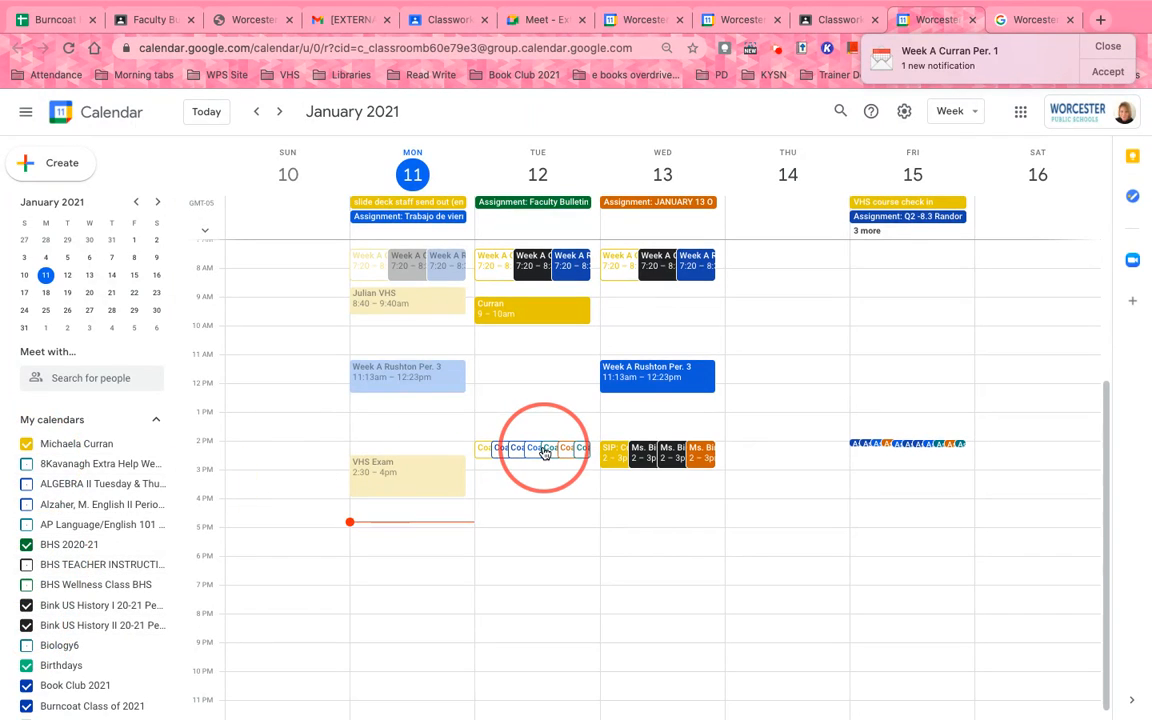